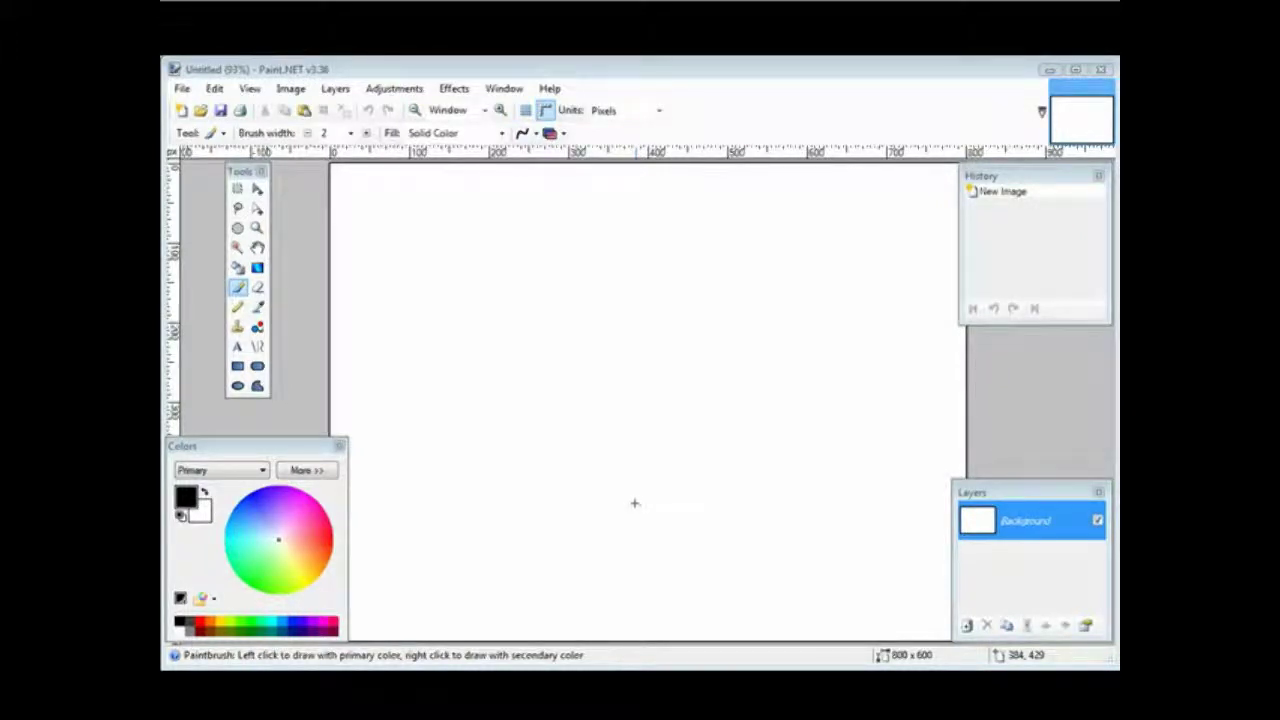
Resize the canvas to 650 pixels wide and 125 pixels high, without maintaining the aspect ratio
left_click(291, 89)
left_click(318, 143)
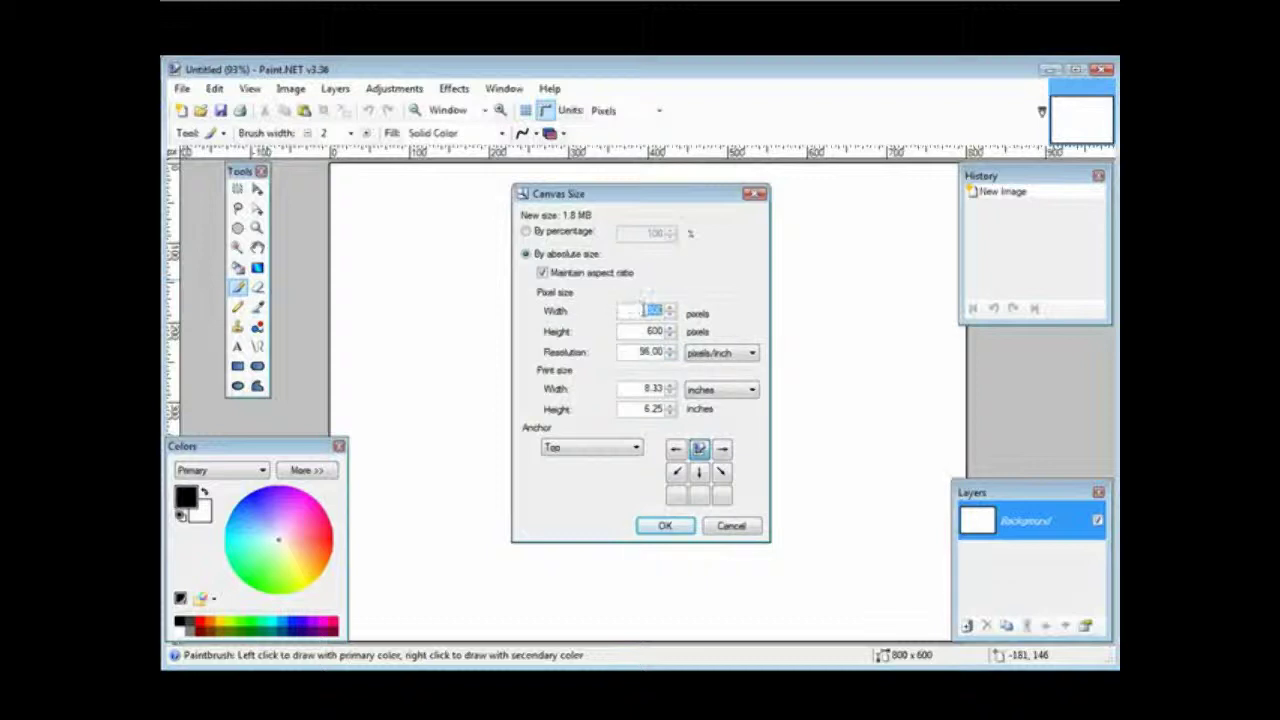
type("650")
left_click(543, 274)
double_click(652, 331)
type("125")
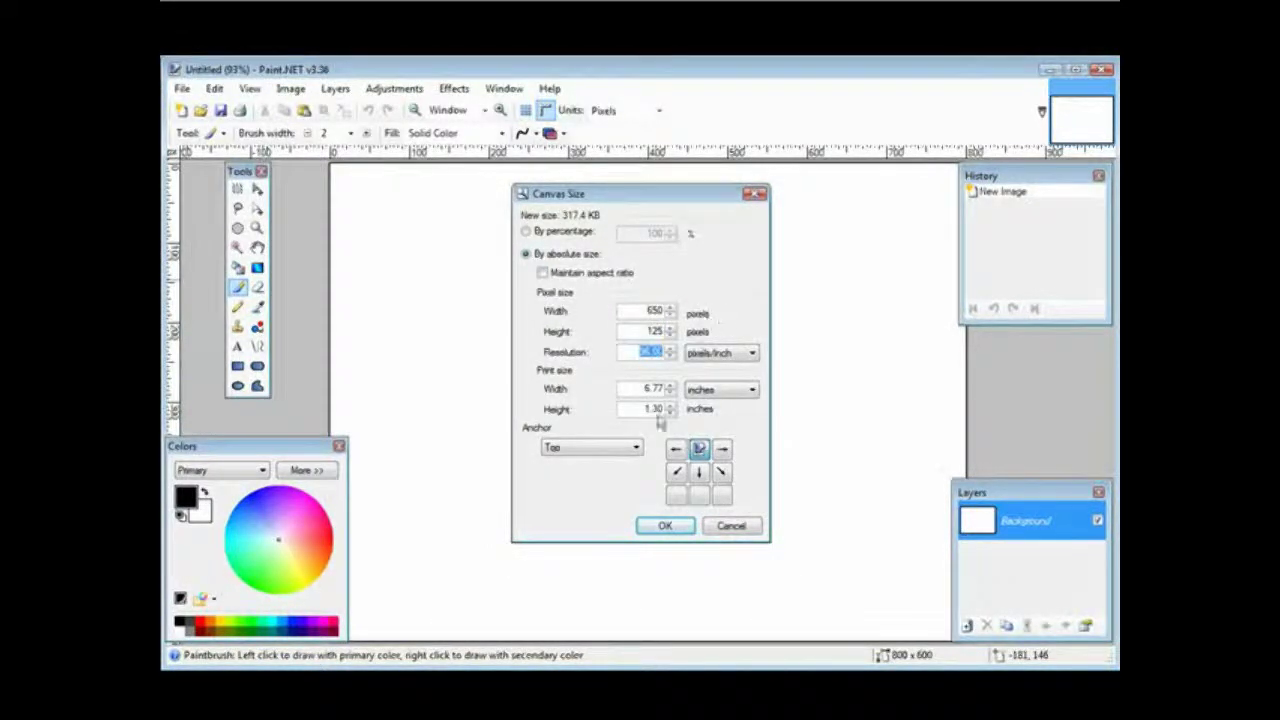
left_click(666, 526)
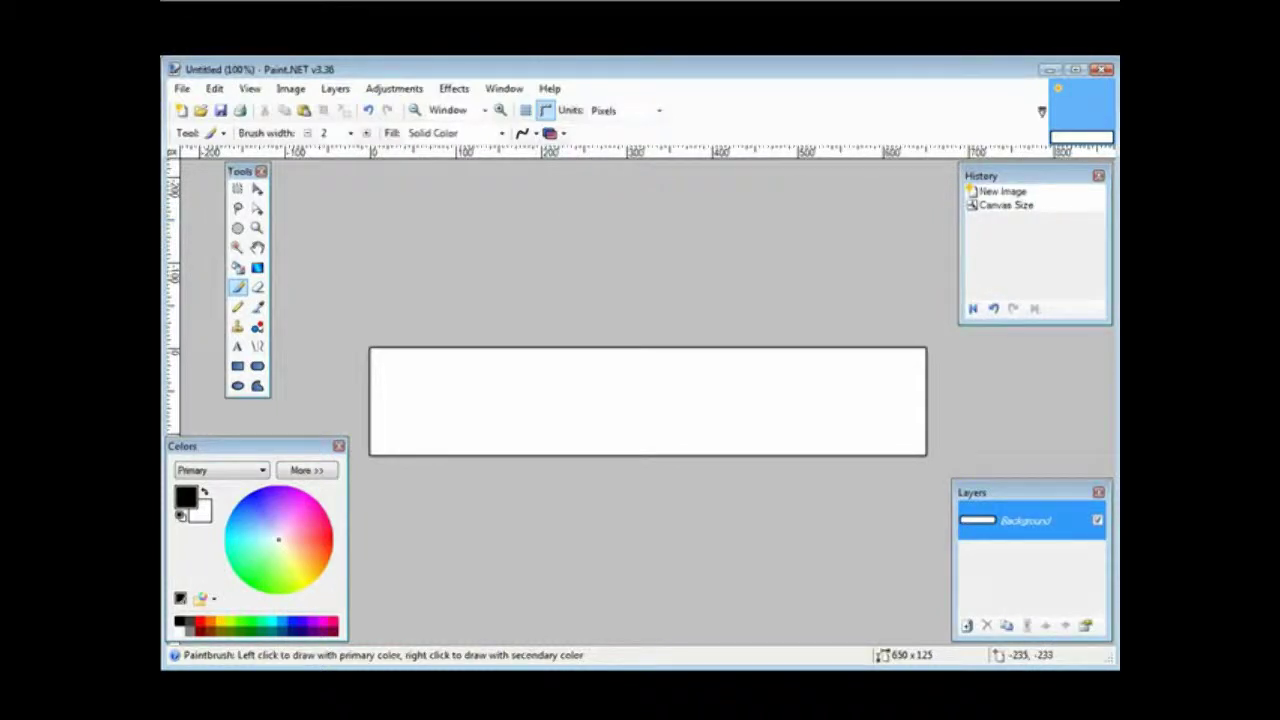
Add a new layer above the background and close the History window
left_click(335, 88)
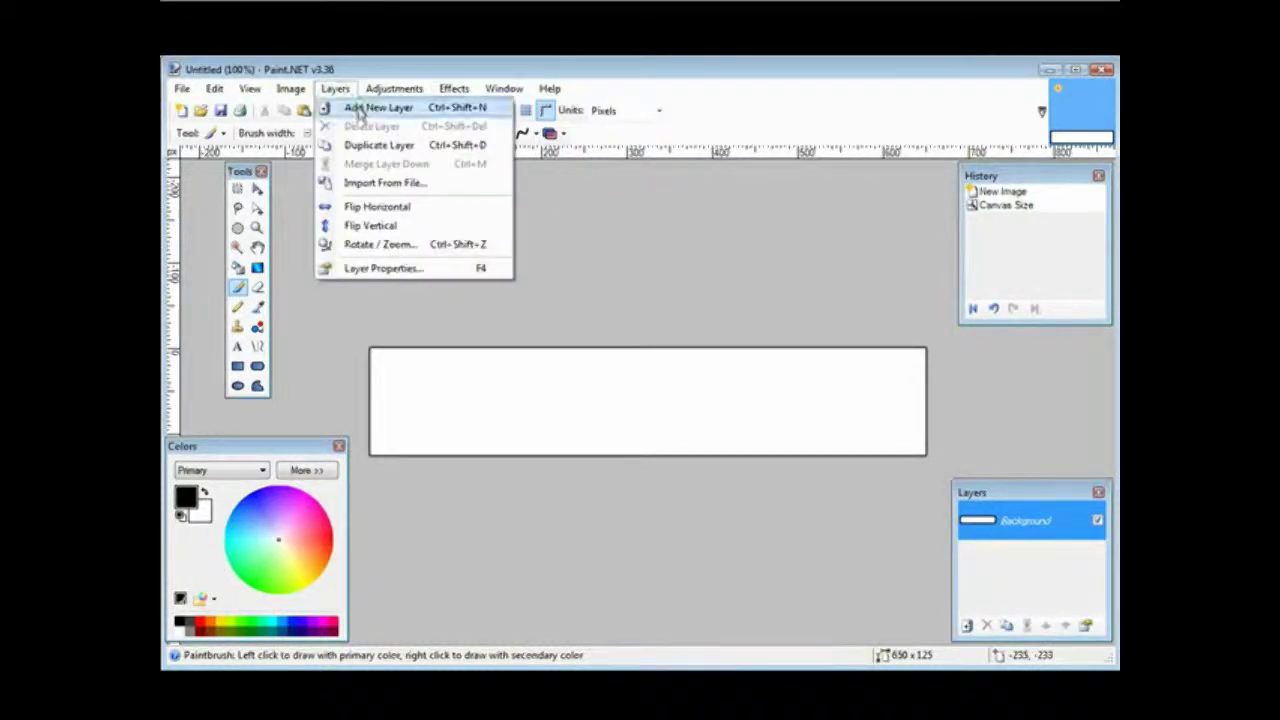
left_click(366, 108)
left_click_drag(1020, 176, 625, 295)
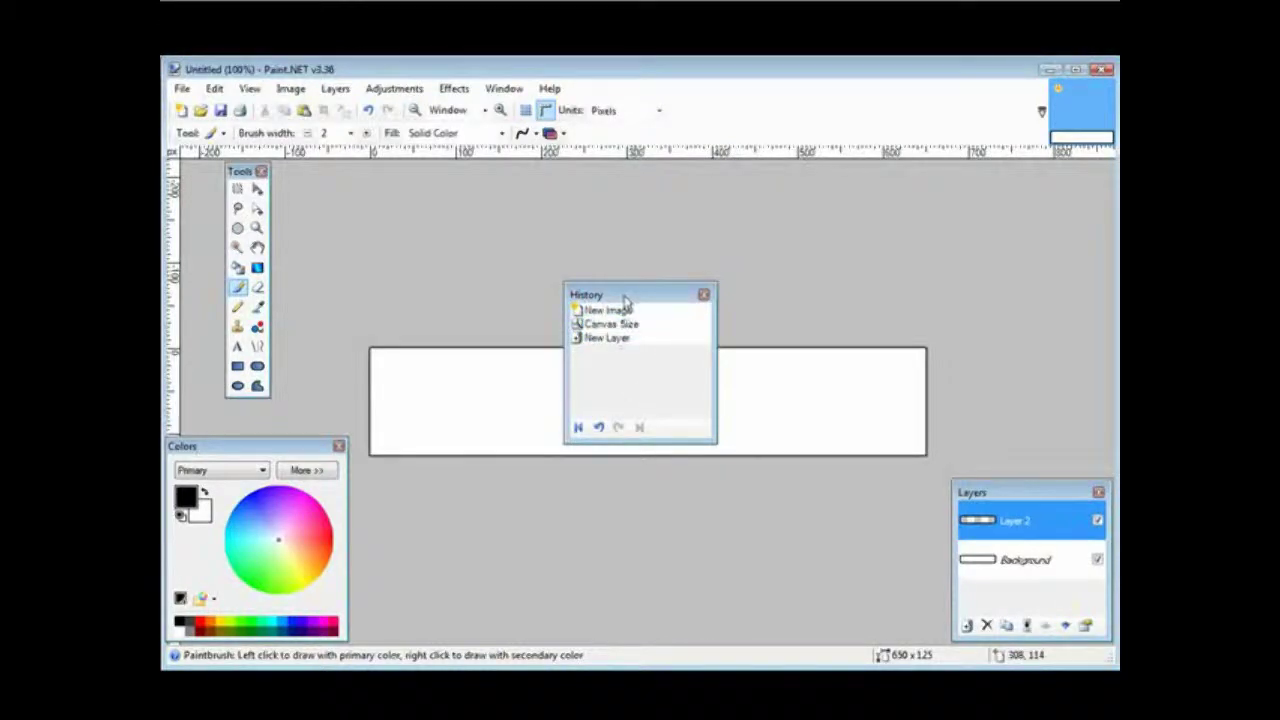
mouse_move(624, 300)
left_mouse_down()
mouse_move(952, 180)
mouse_move(1024, 182)
mouse_move(624, 300)
left_mouse_up()
left_click(704, 294)
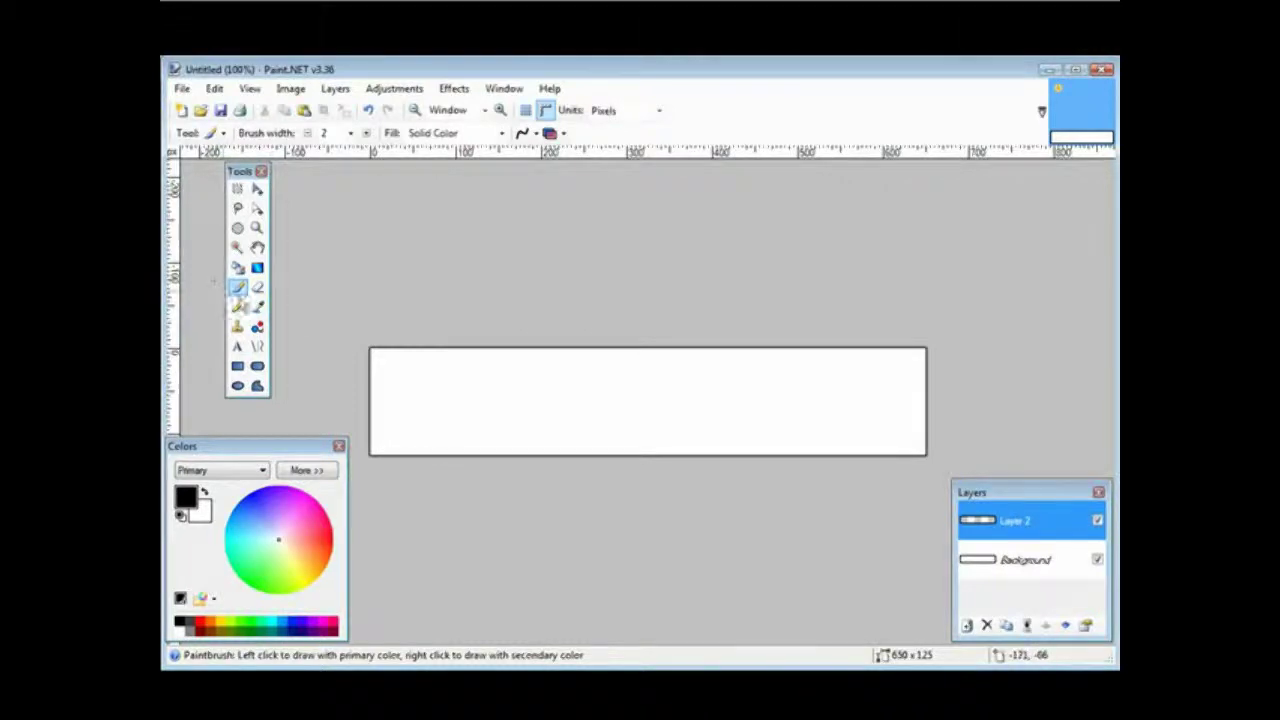
Set the primary color to light blue (63B9FF) and fill the whole new layer with the Paint Bucket
left_click(250, 529)
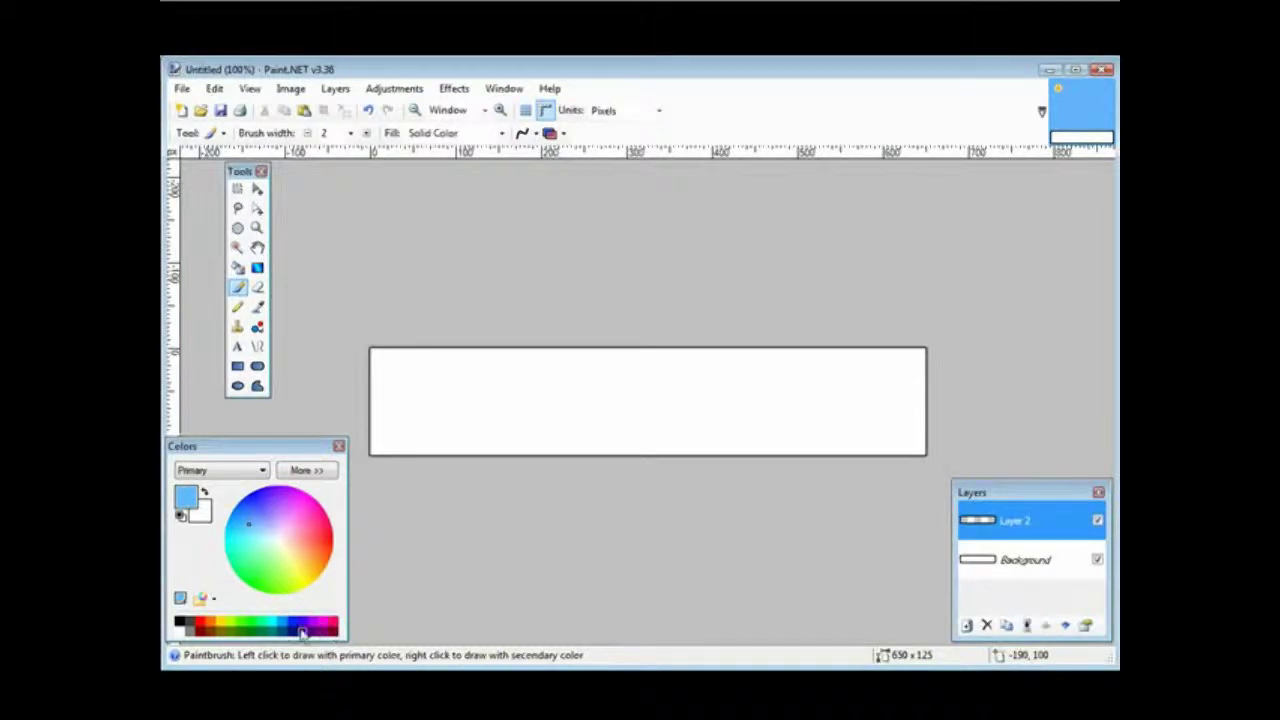
left_click(316, 471)
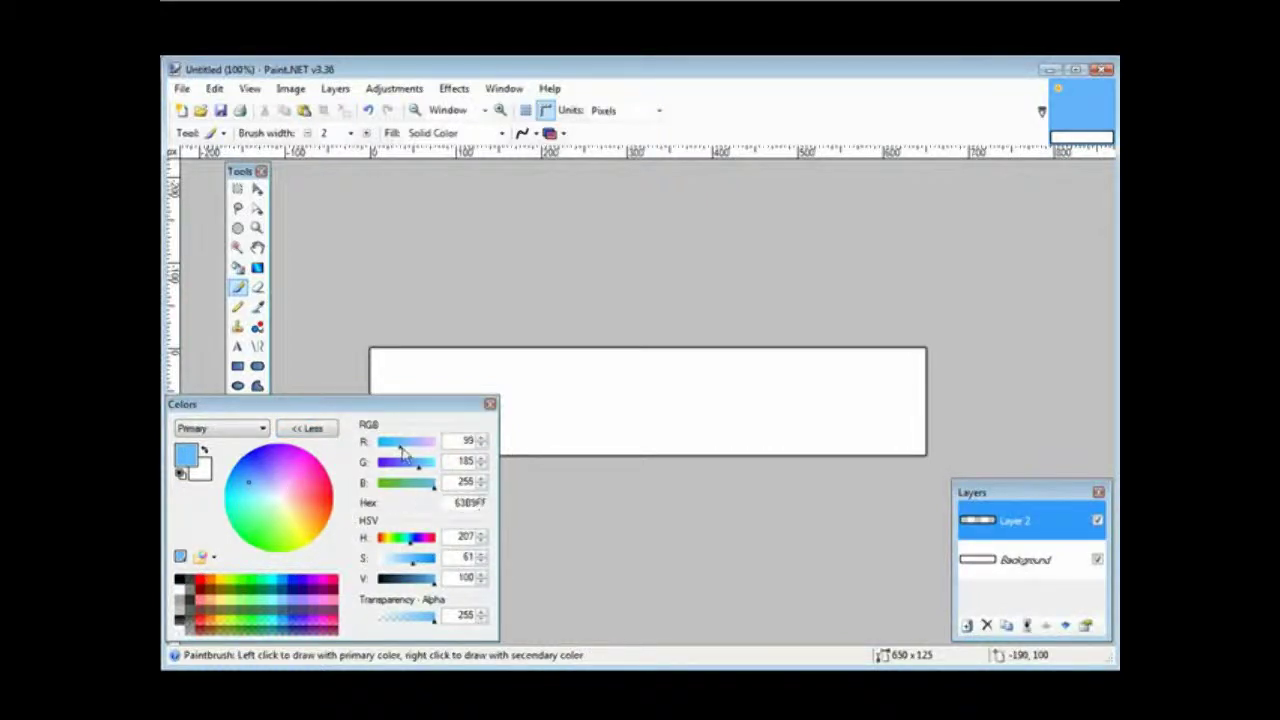
left_click(303, 429)
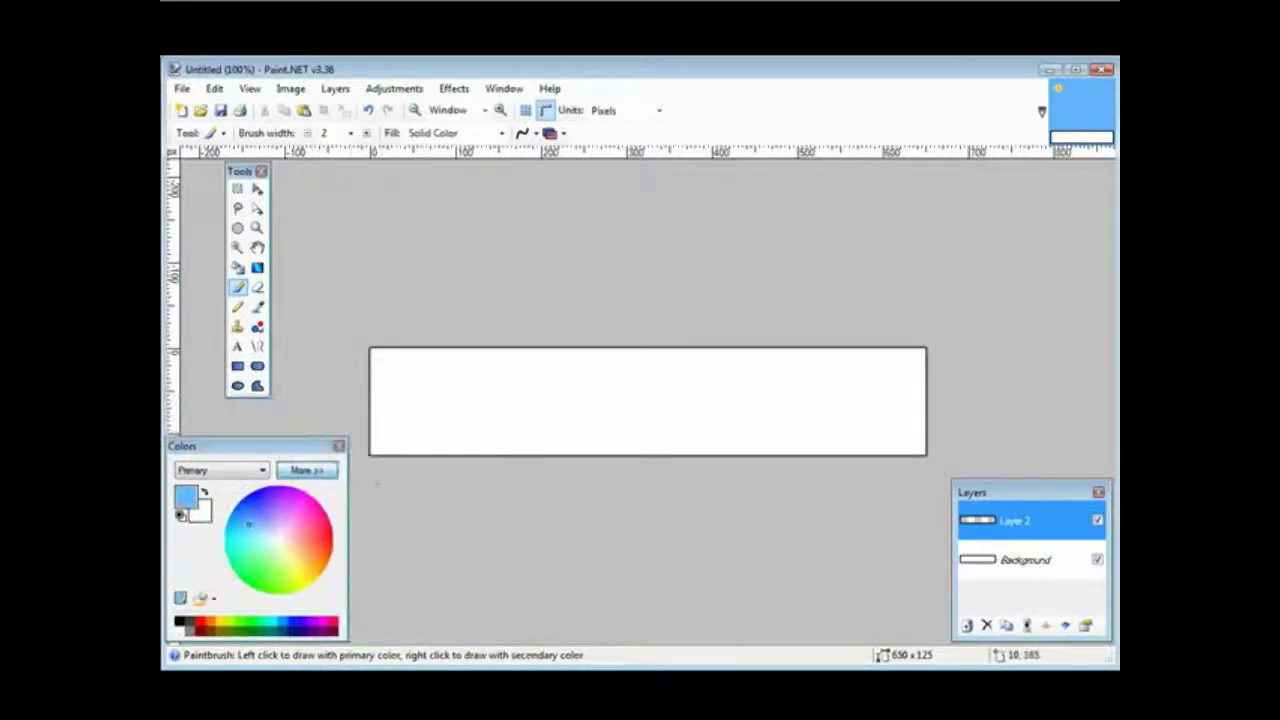
left_click(238, 268)
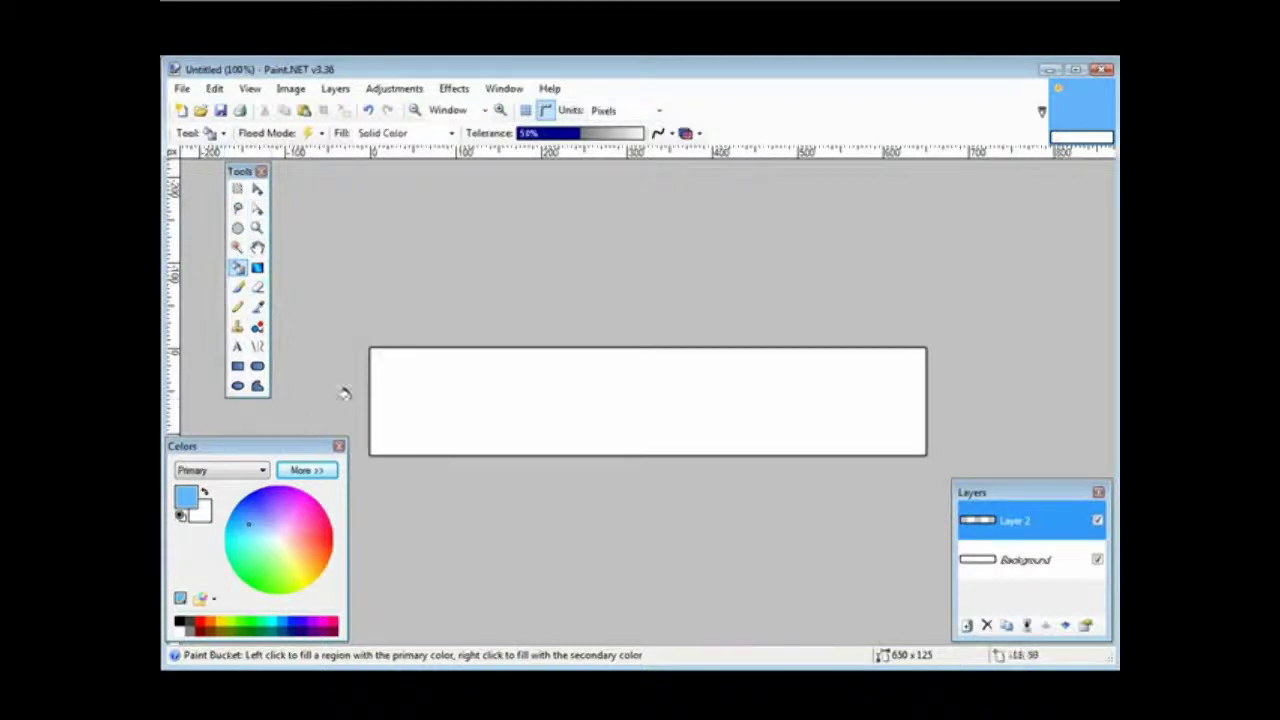
left_click(460, 400)
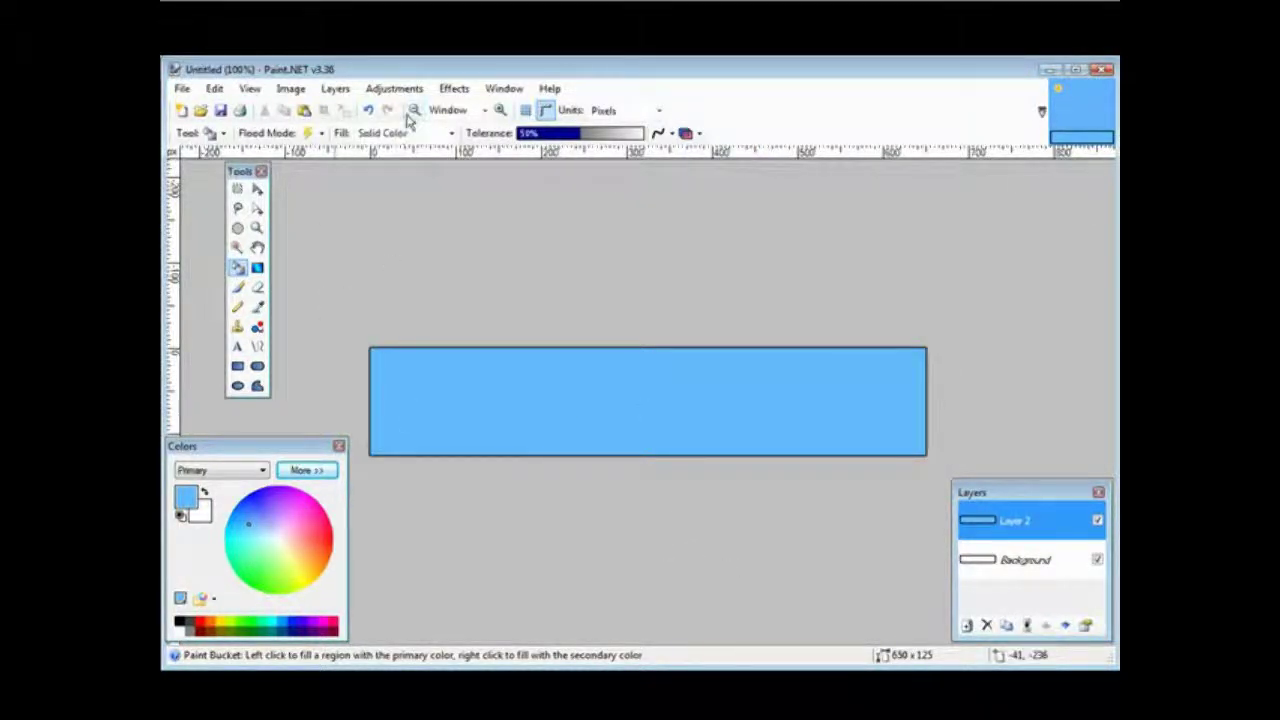
Add another new layer and write "A sample banner" on it in white near the banner's top centre
left_click(335, 88)
left_click(380, 146)
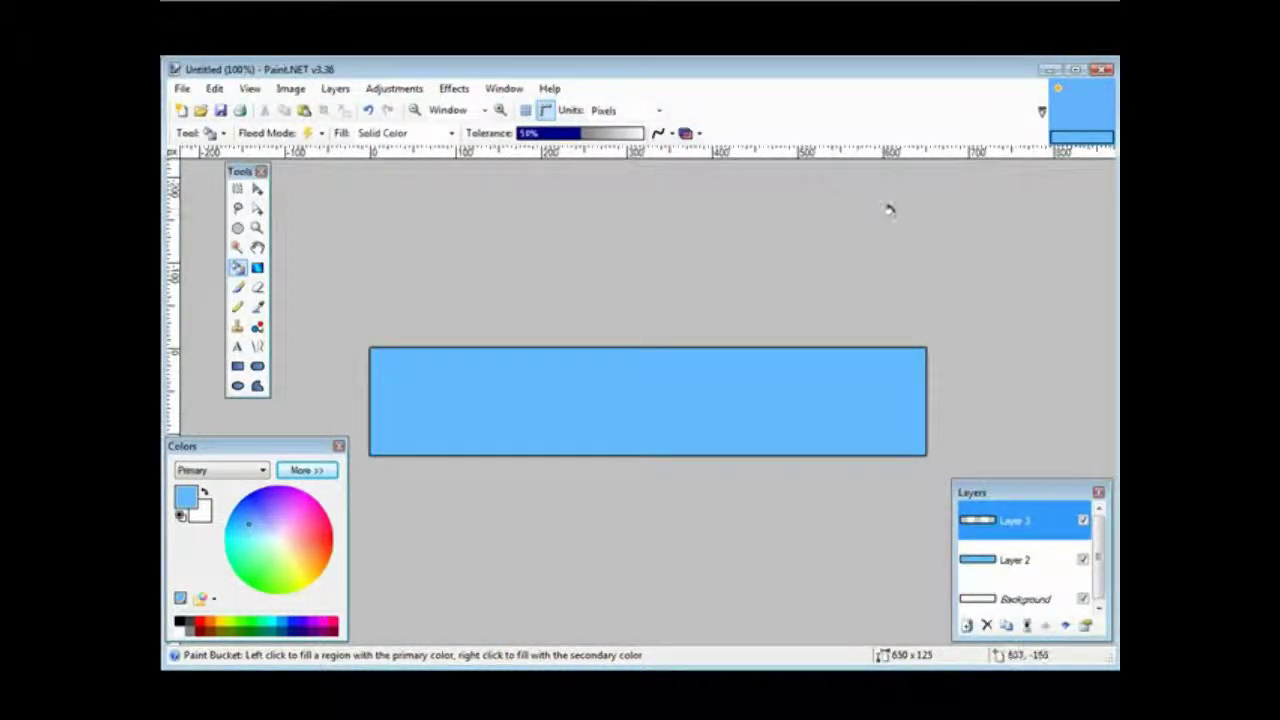
left_click(237, 346)
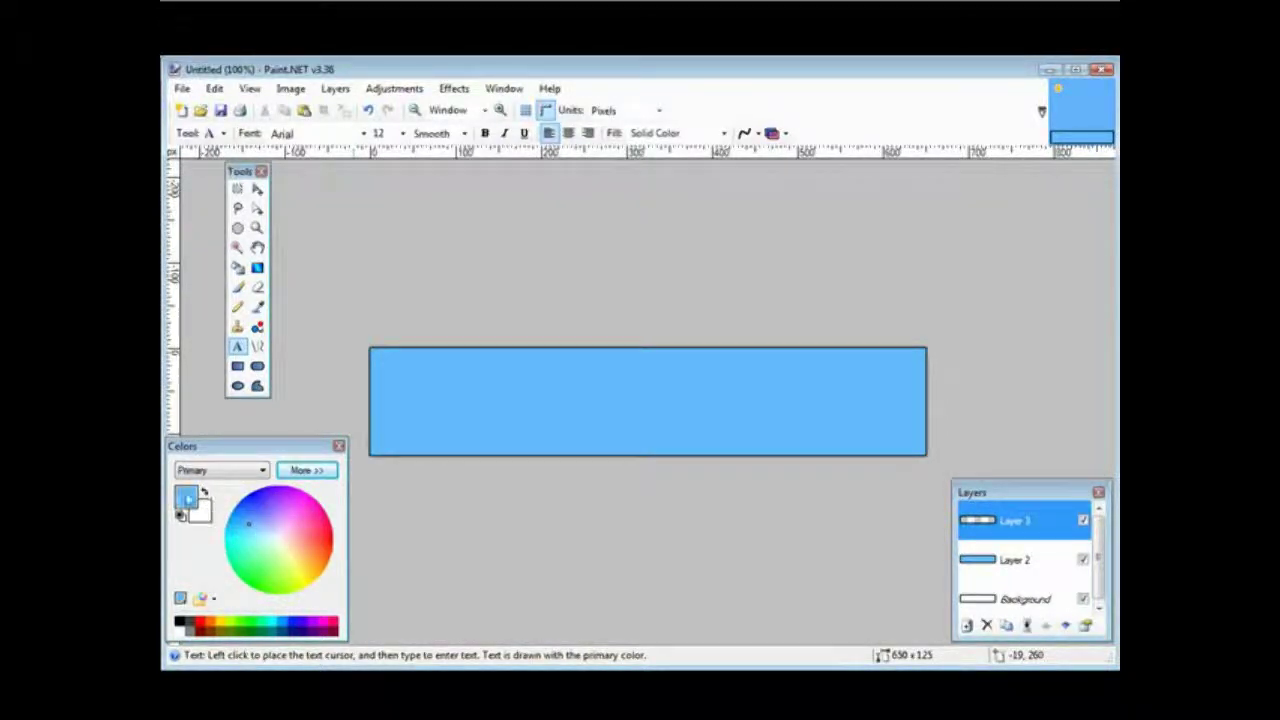
left_click(204, 493)
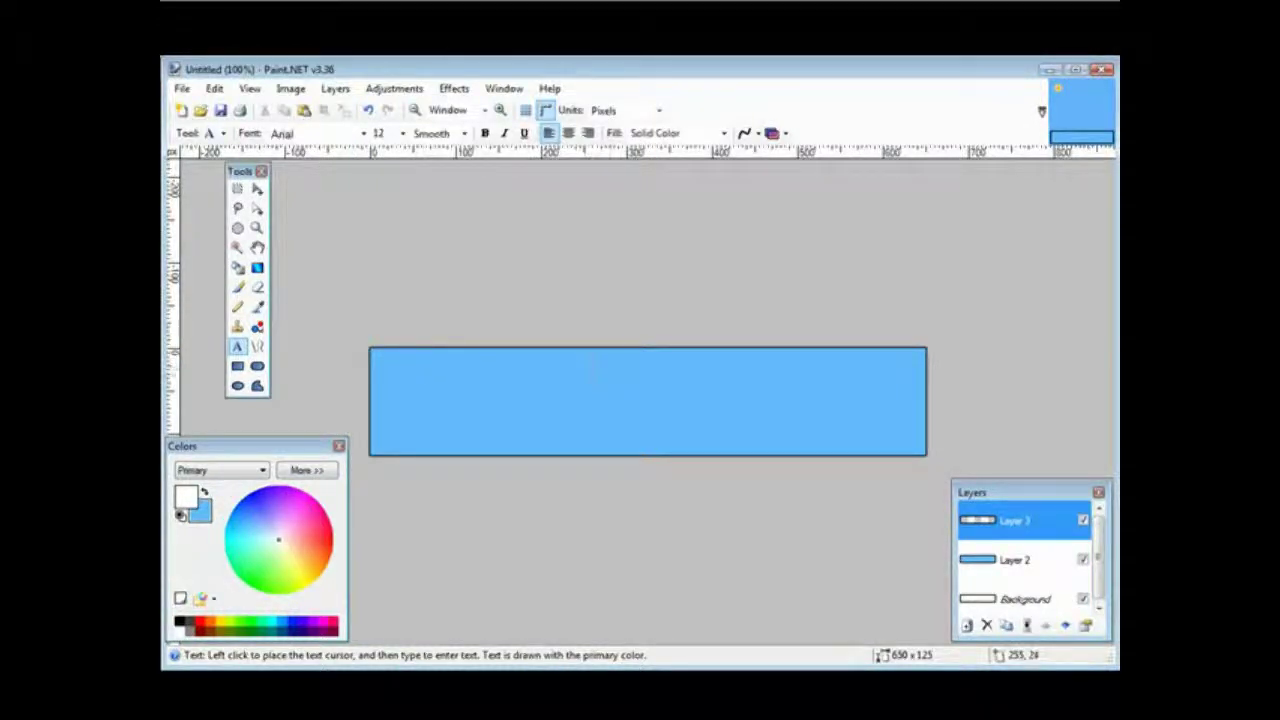
left_click(586, 371)
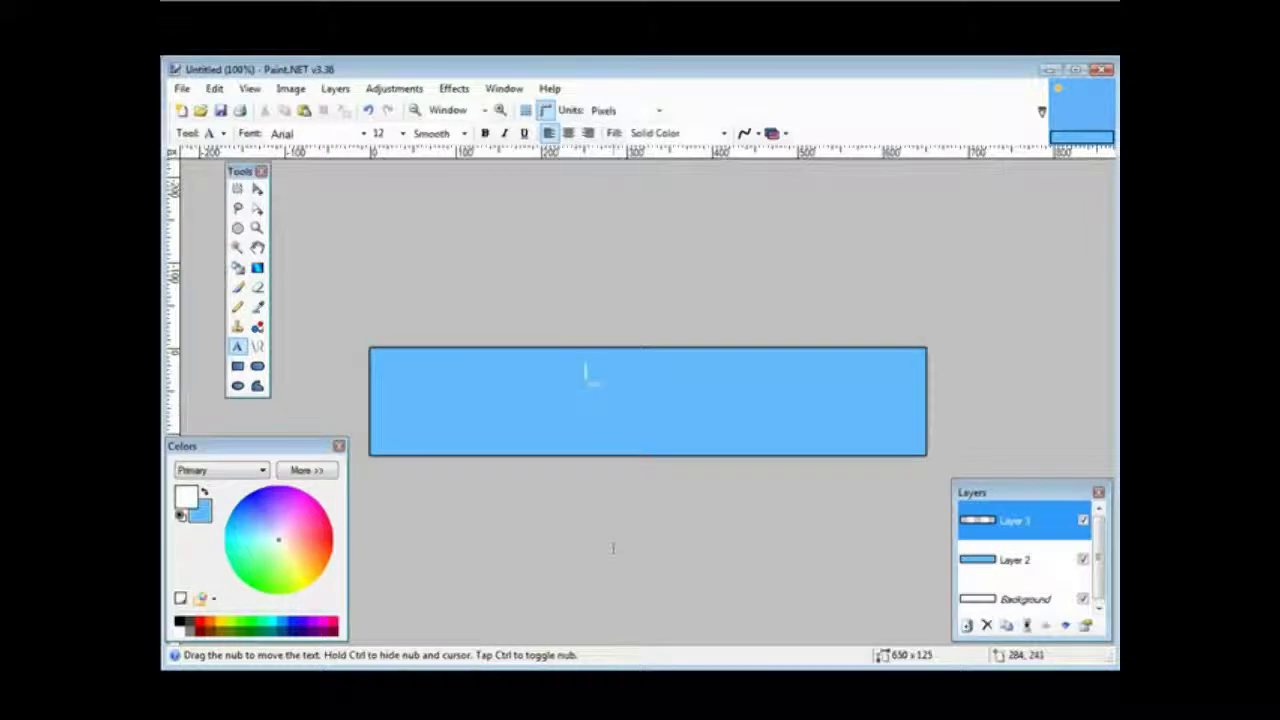
type("A sample banner")
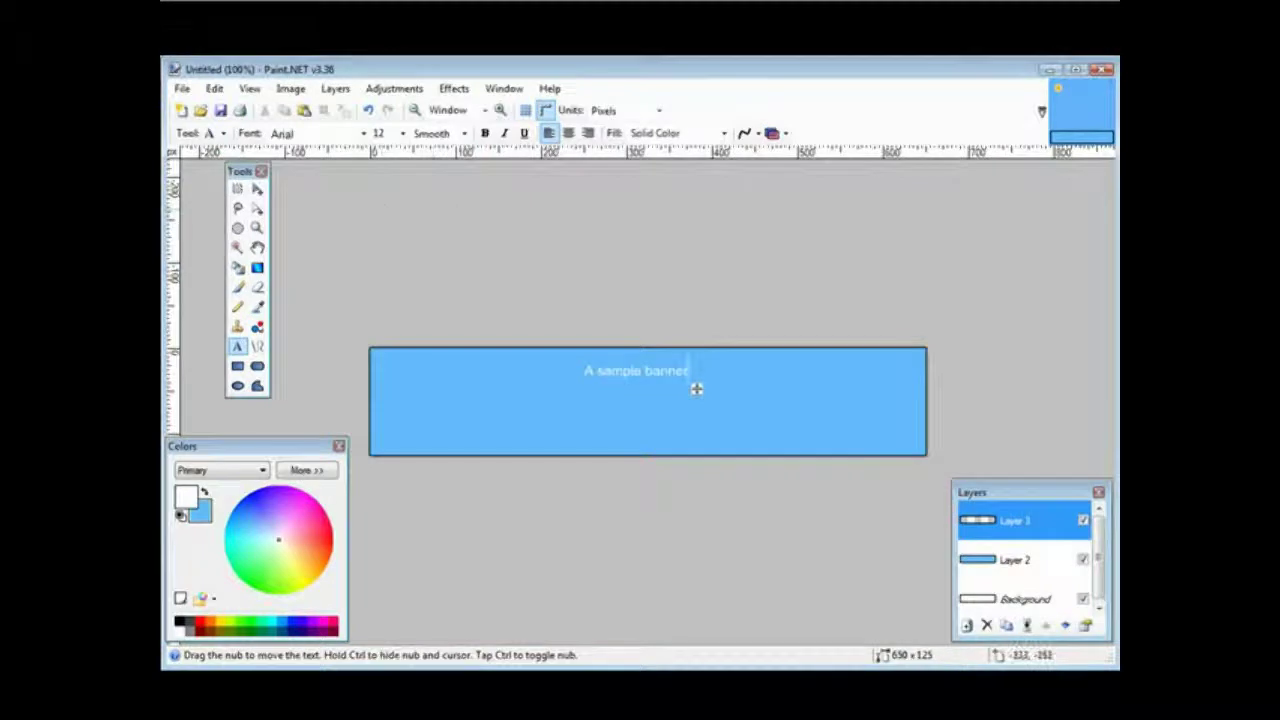
Format the banner title as bold Bookman Old Style at size 16 and move it to the banner's upper-right corner
left_click(487, 133)
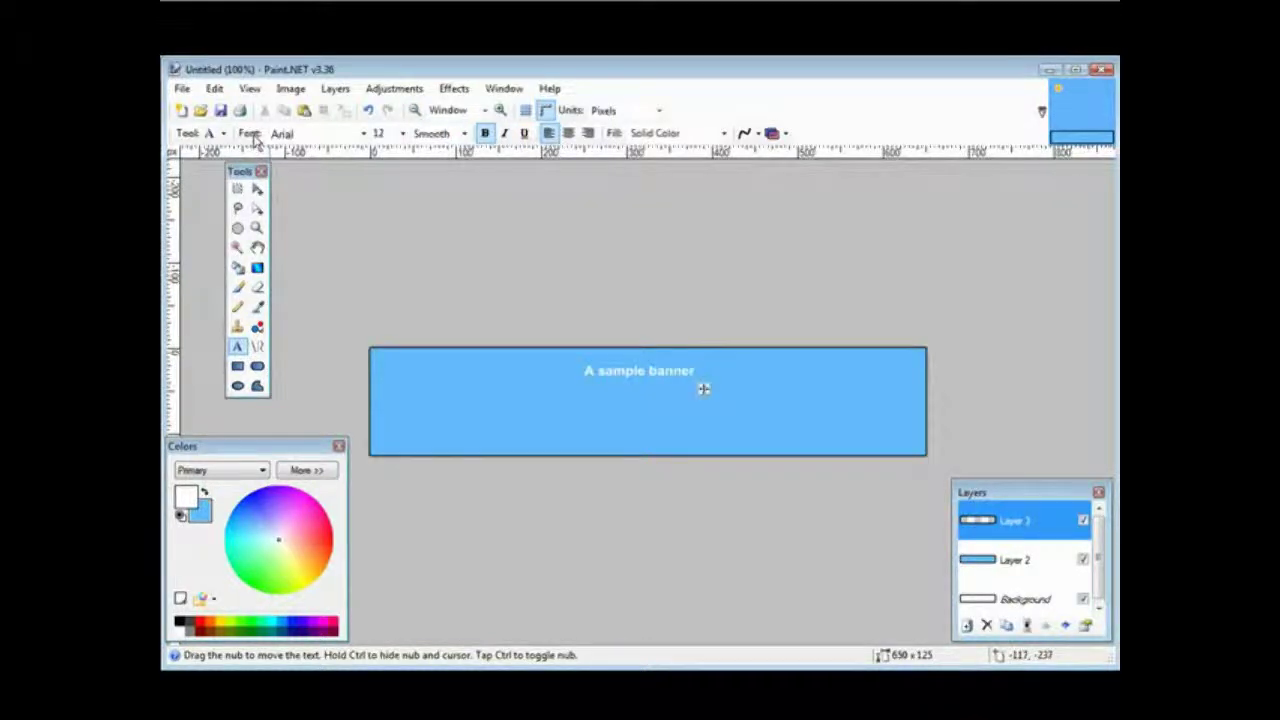
left_click(360, 134)
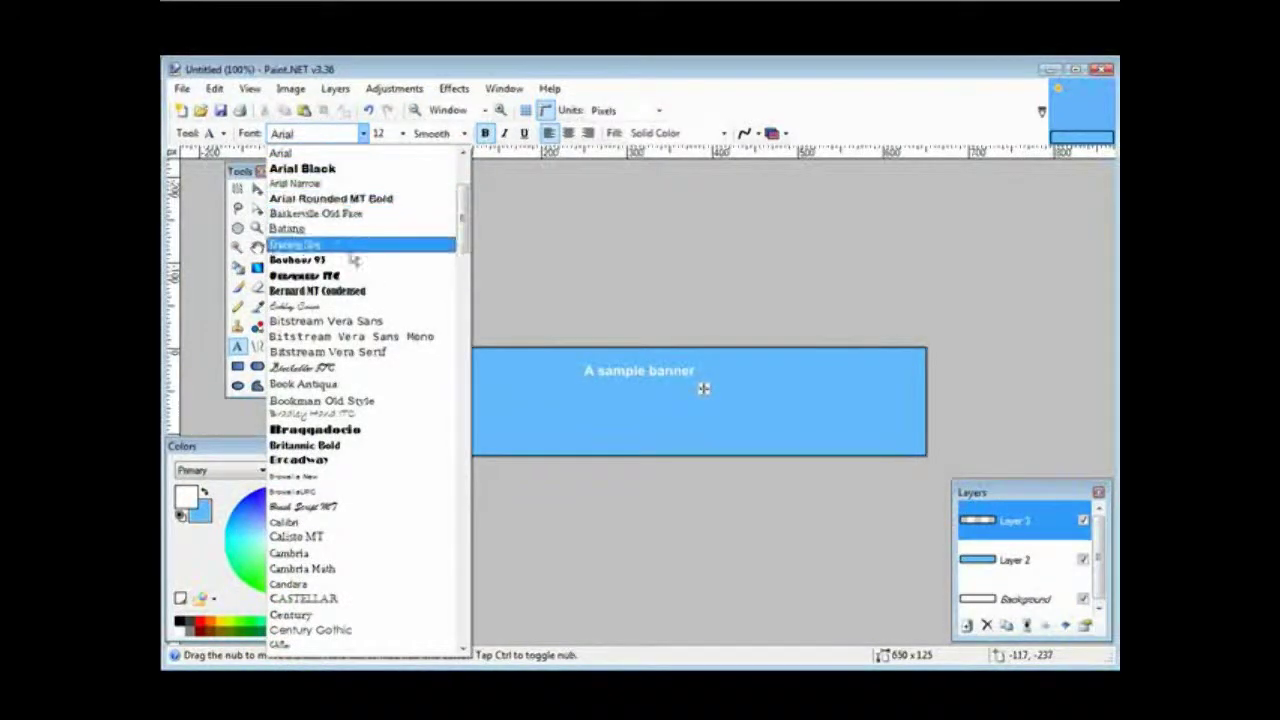
scroll(420, 410, "down", 3)
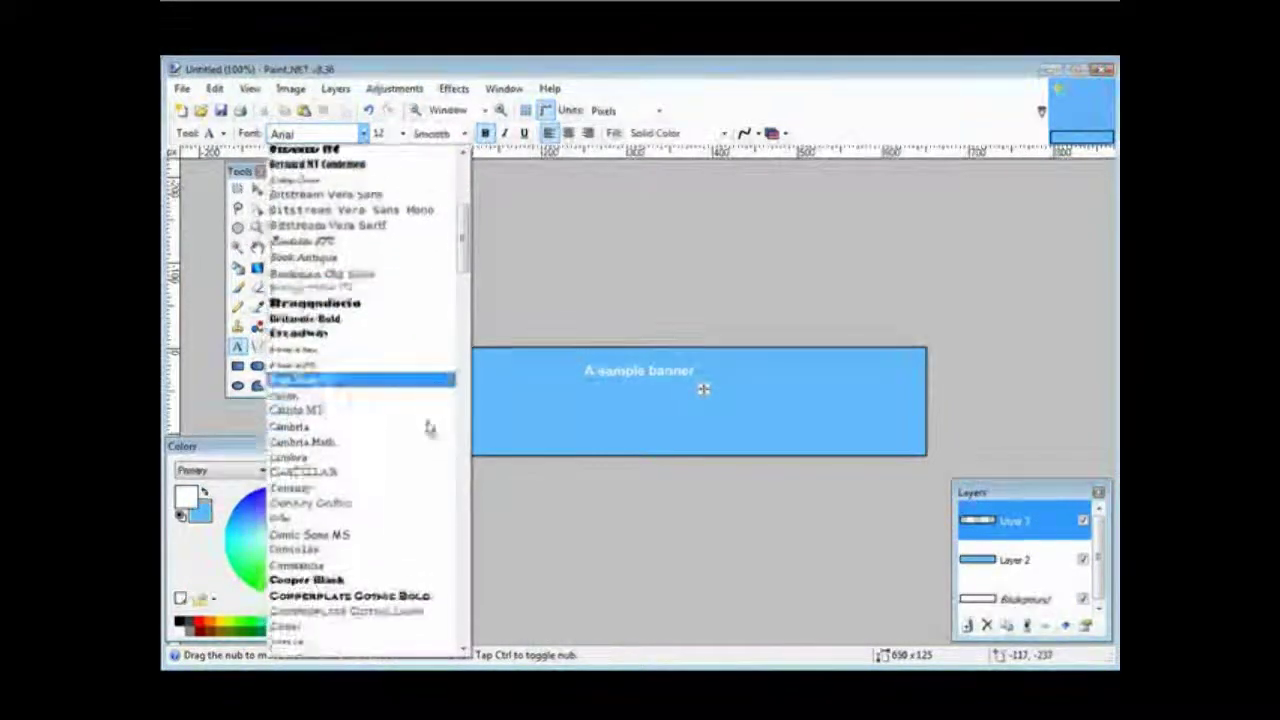
left_click(390, 264)
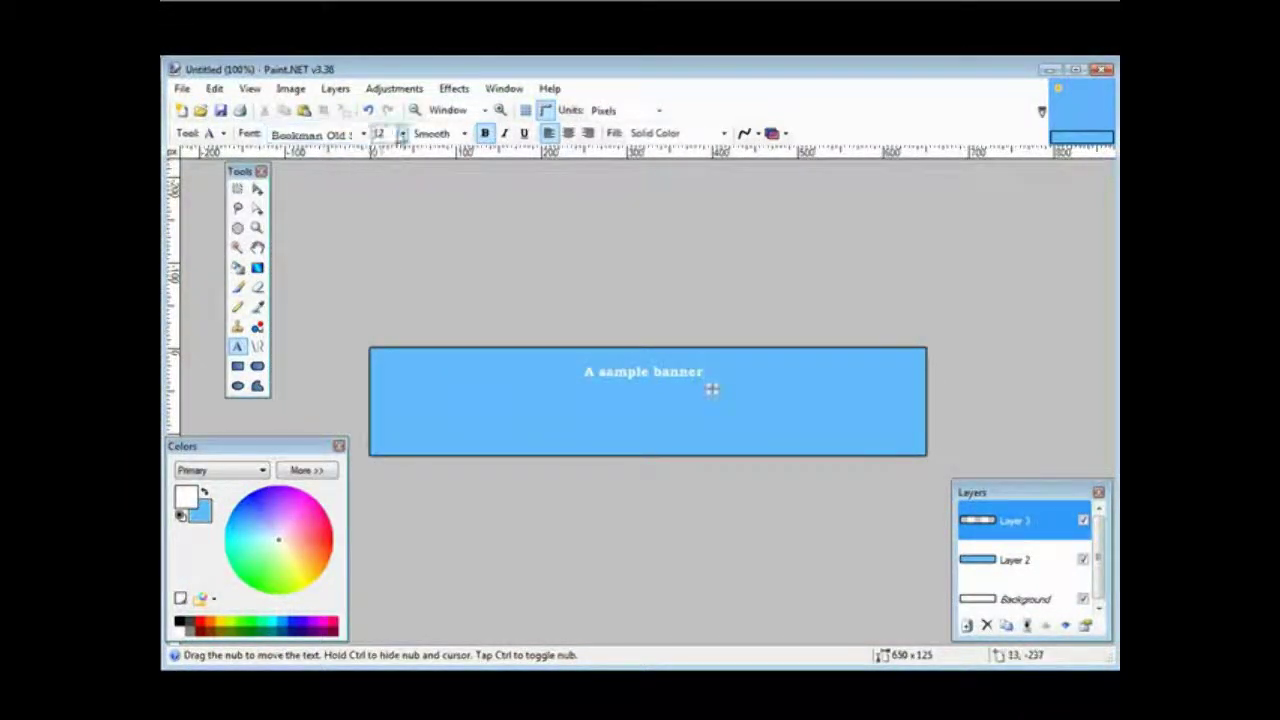
left_click(401, 134)
key("Down")
key("Down")
key("Return")
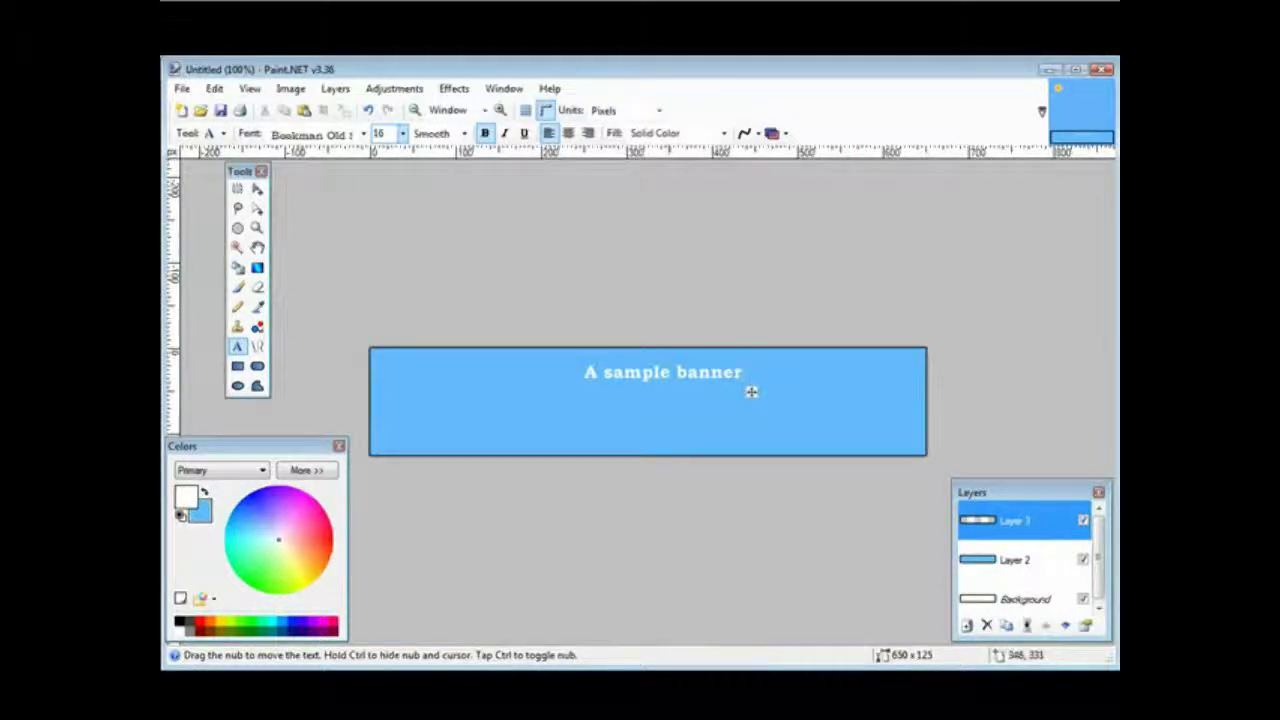
left_click_drag(755, 396, 908, 397)
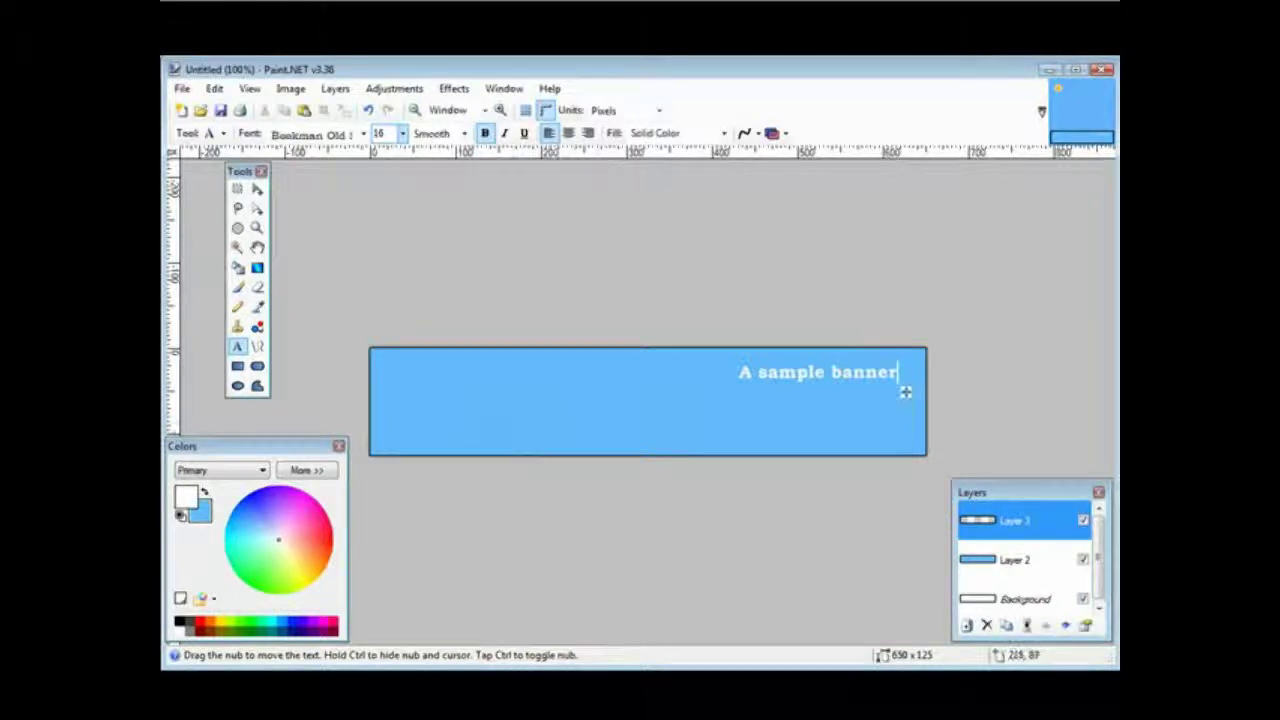
Add the text "Simple instruction" at size 10 and place it right-aligned just below the banner title
left_click(546, 449)
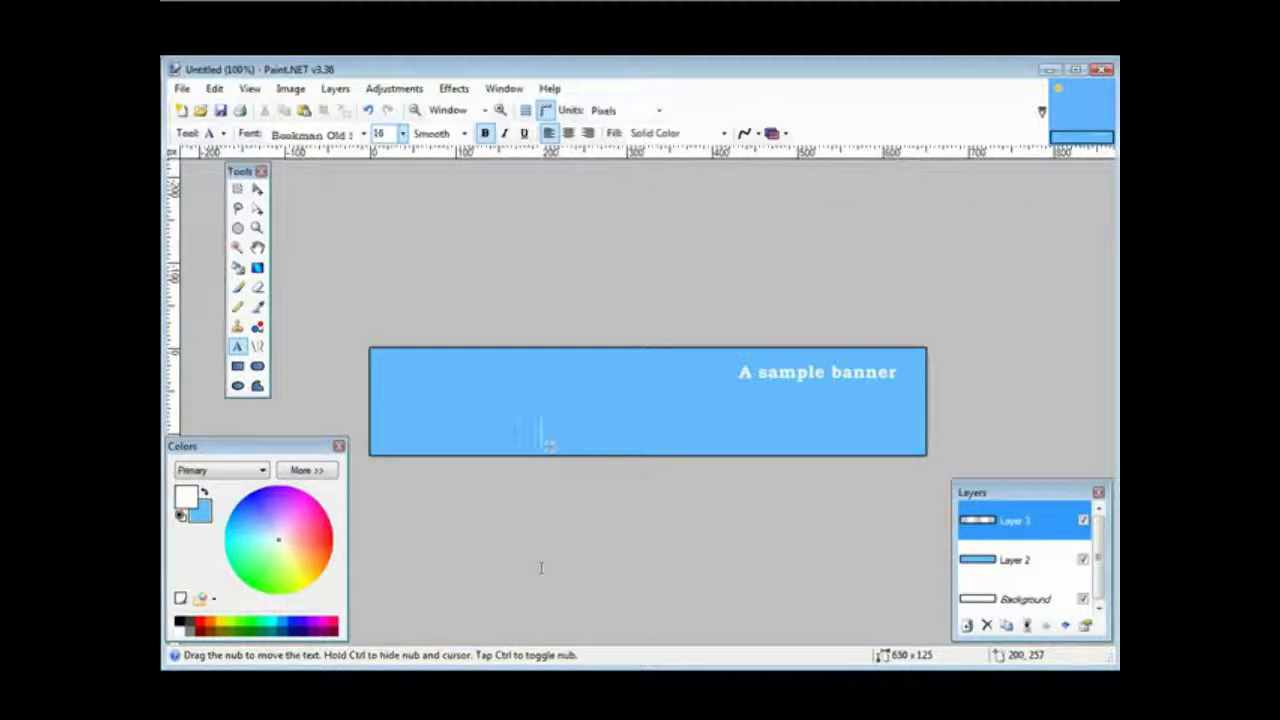
type("Simple instr")
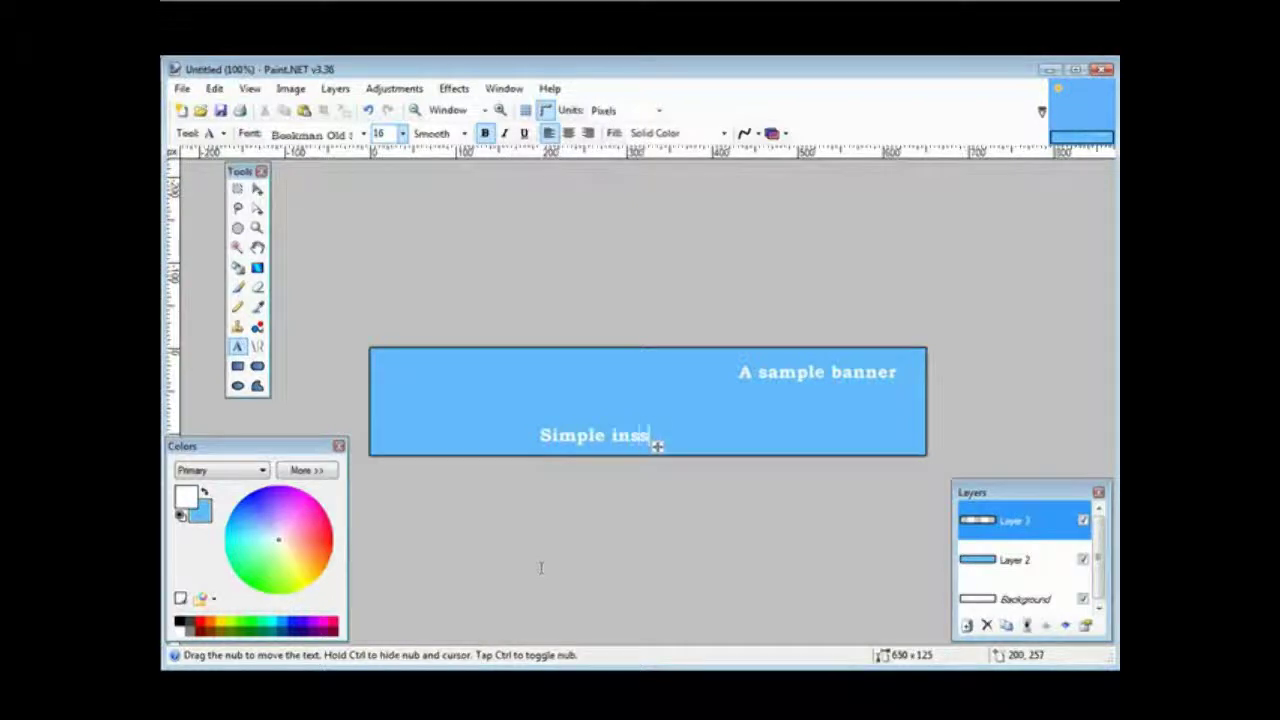
type("uction")
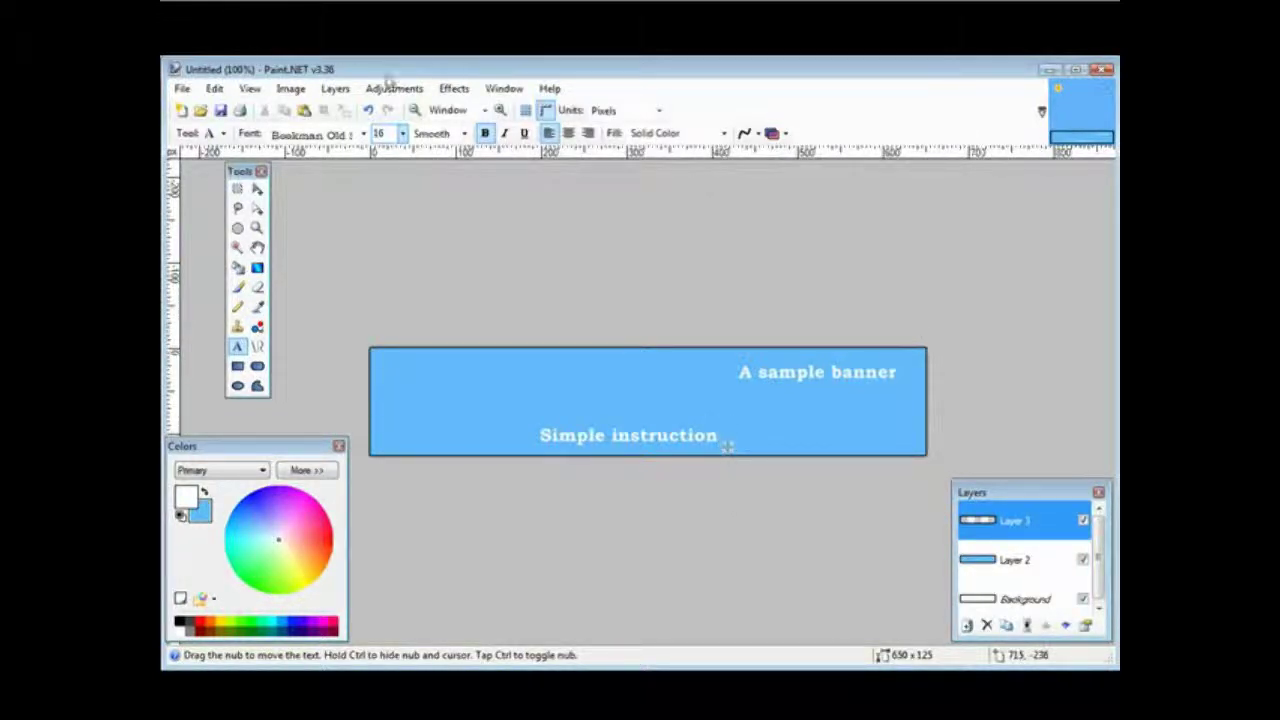
left_click(403, 134)
left_click(396, 178)
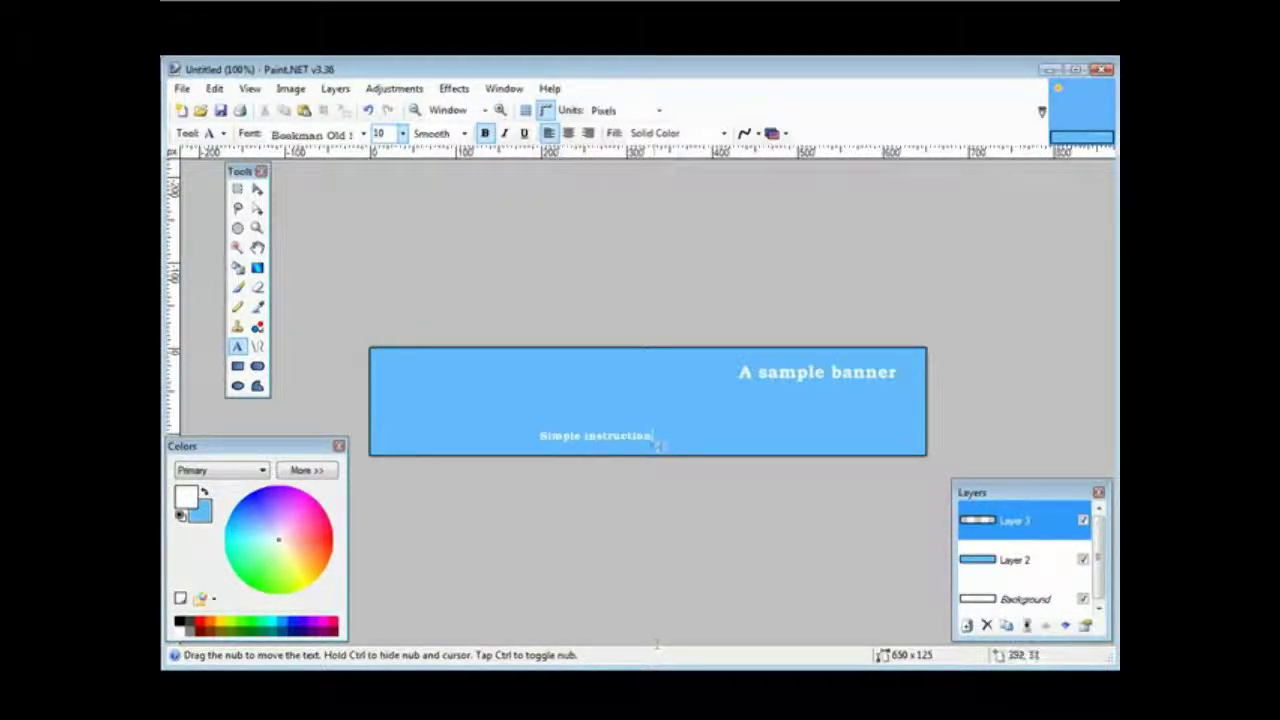
left_click_drag(663, 447, 907, 404)
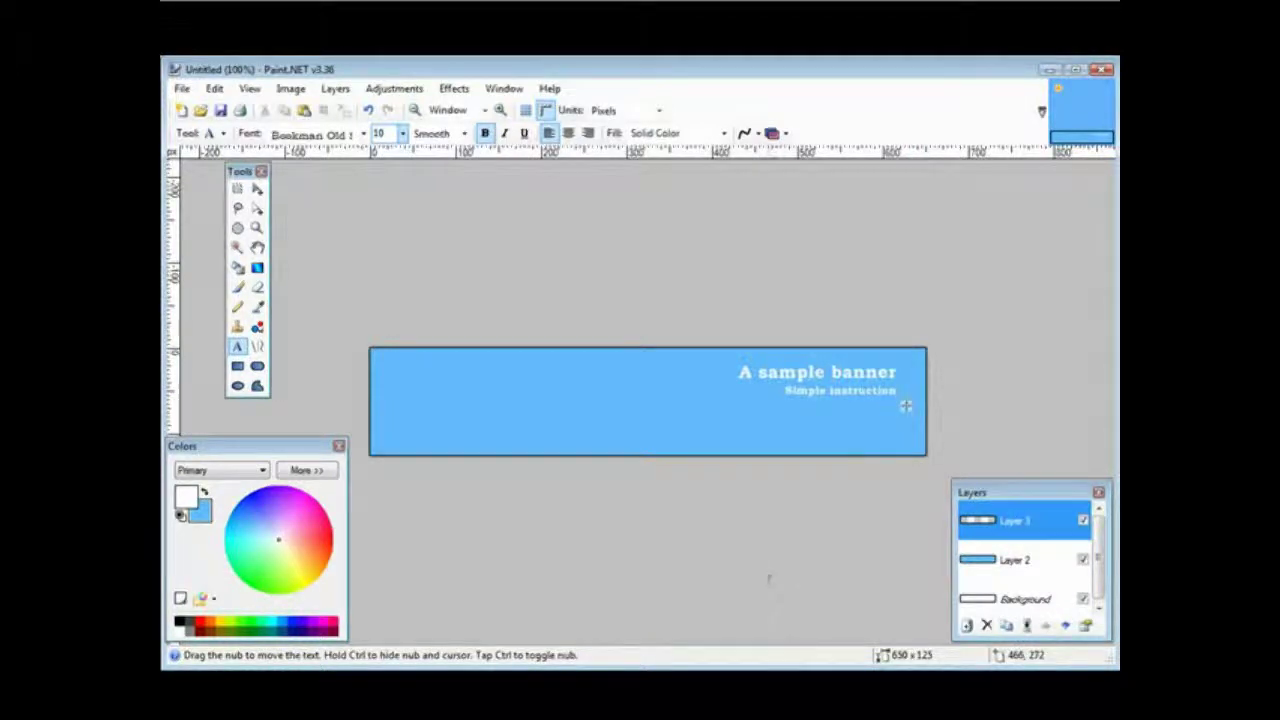
left_click(338, 92)
left_click(349, 111)
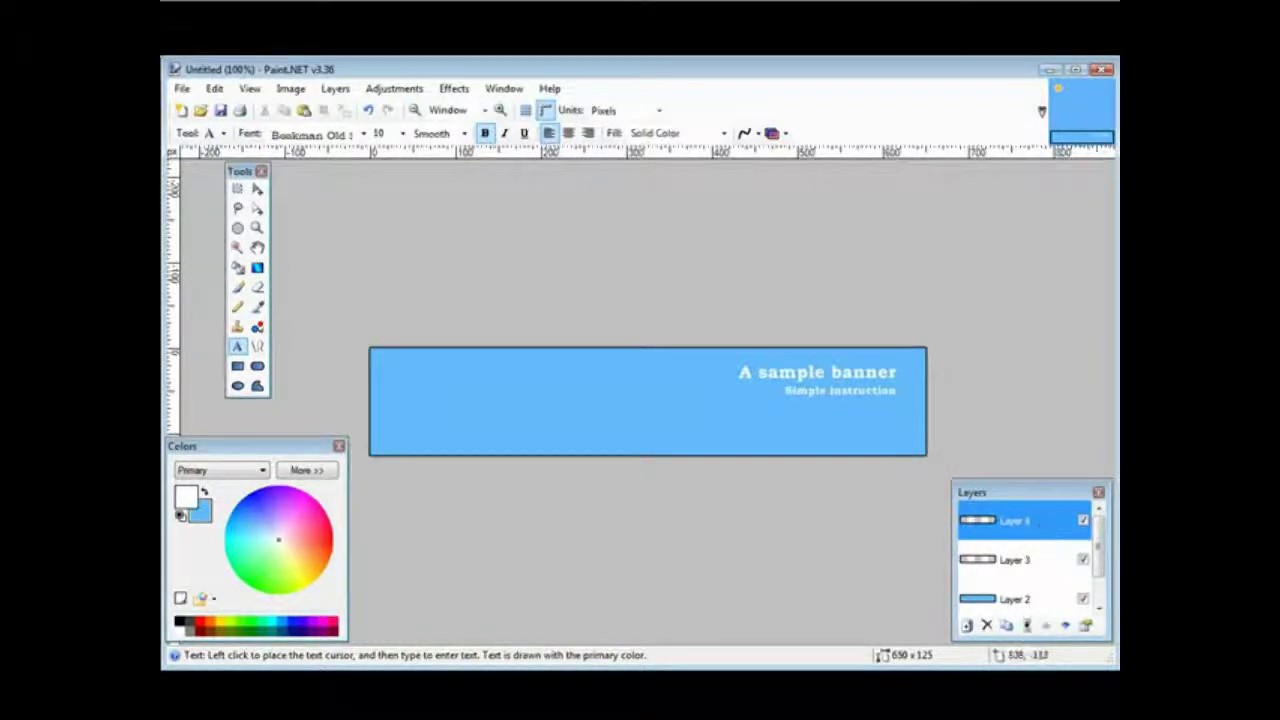
left_click(214, 88)
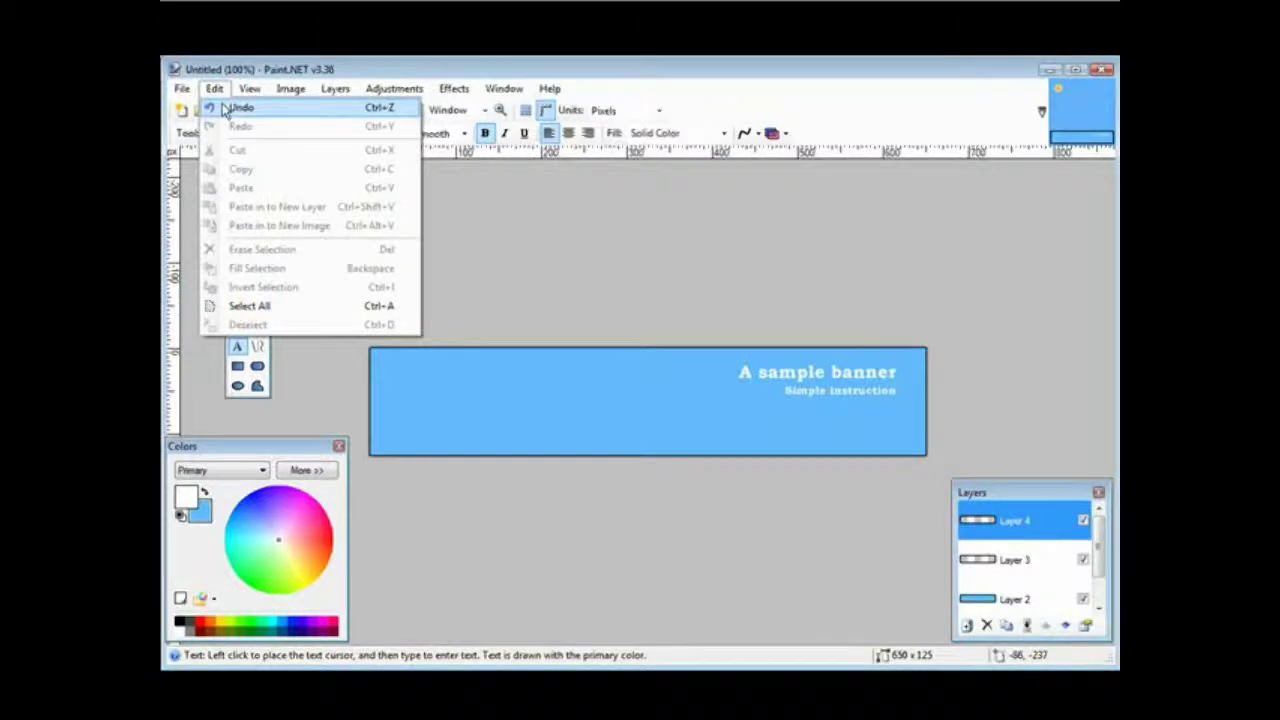
left_click(238, 107)
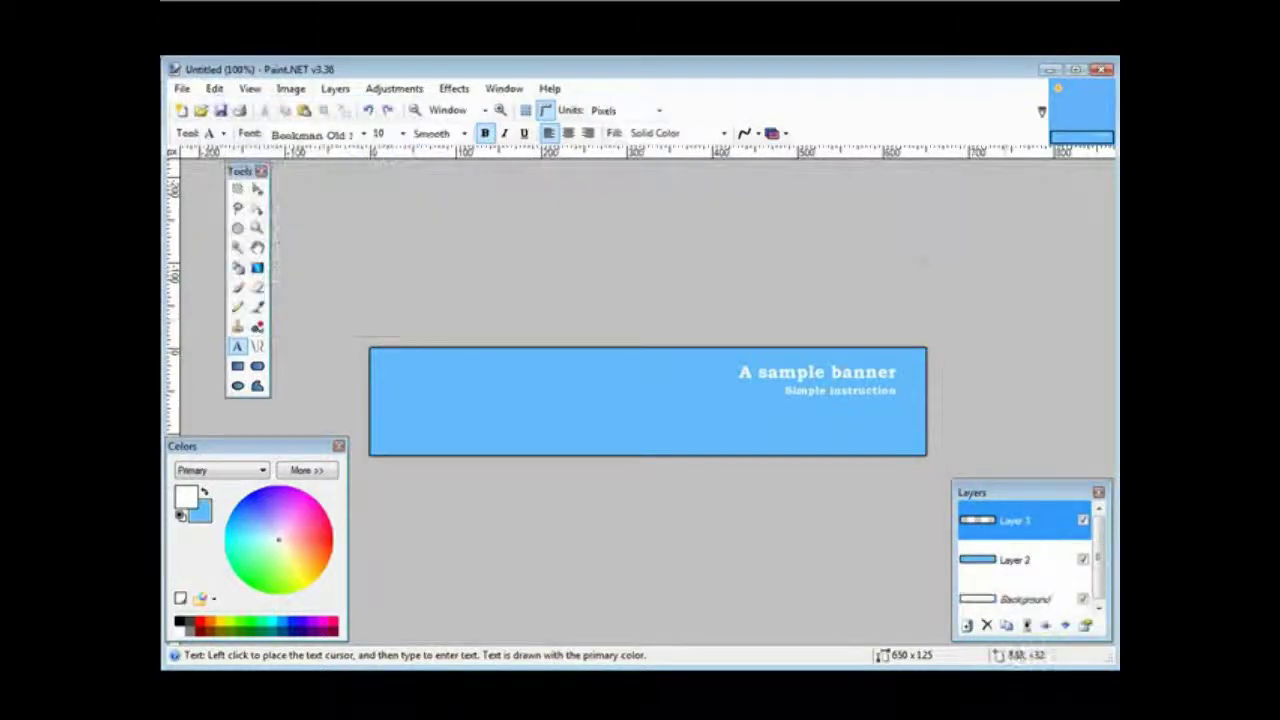
left_click(335, 88)
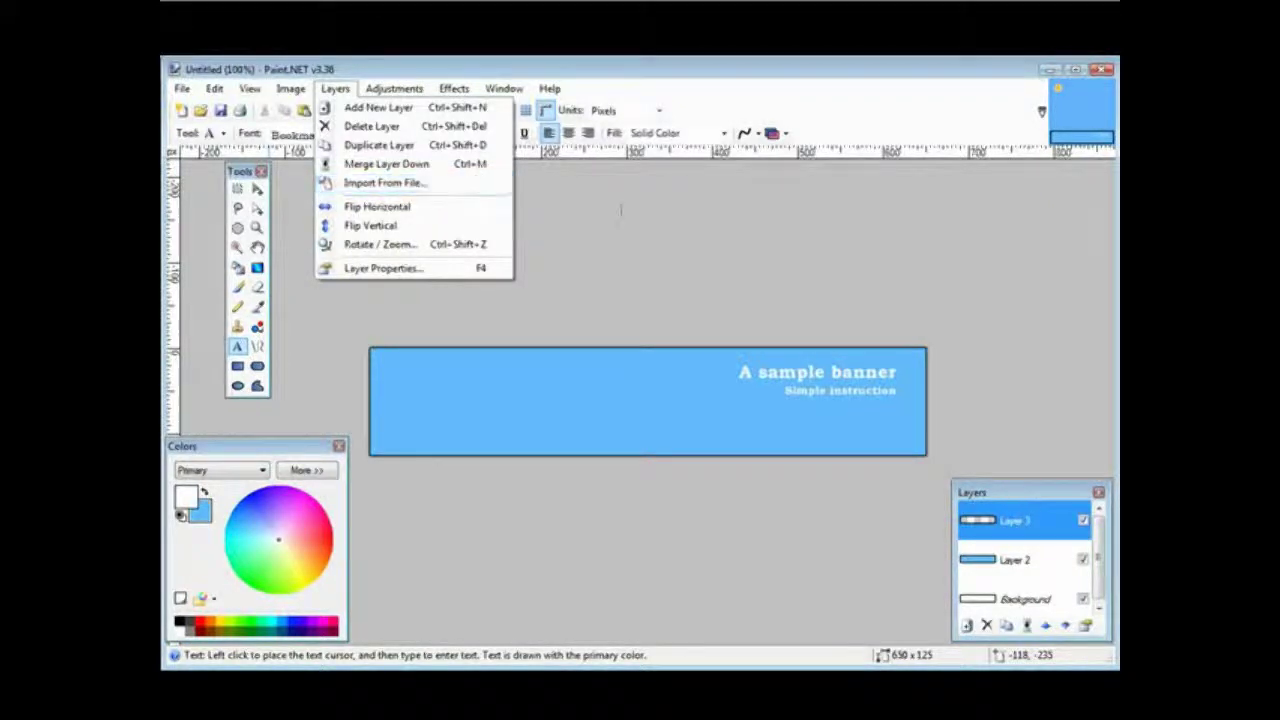
left_click(653, 357)
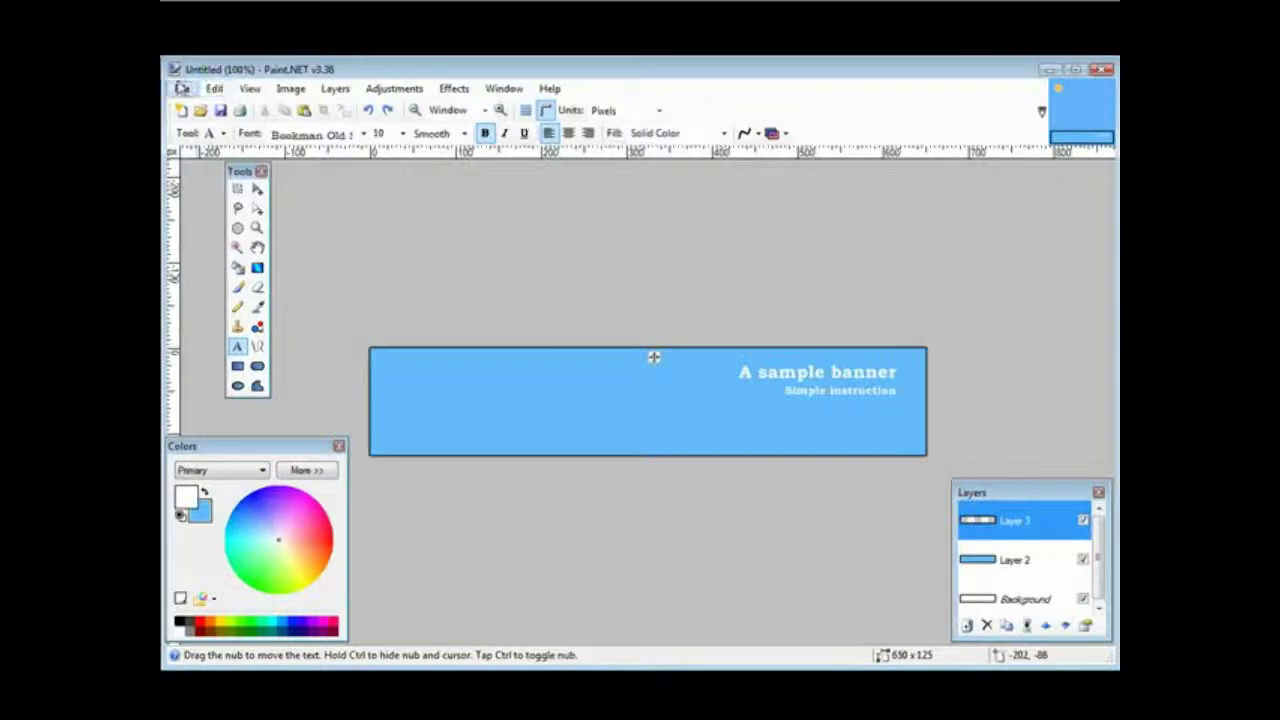
Open the image cover-200.jpg from the site's images/jpeg folder
left_click(181, 89)
left_click(205, 126)
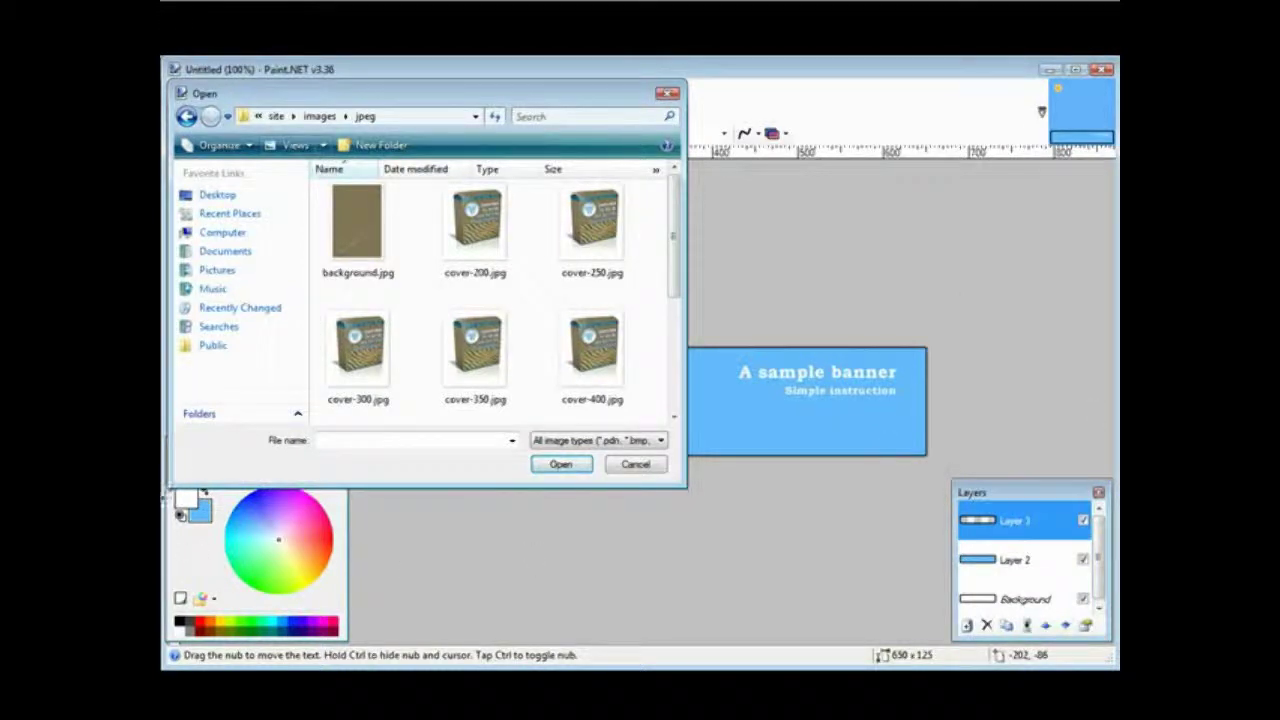
left_click(474, 367)
left_click(507, 255)
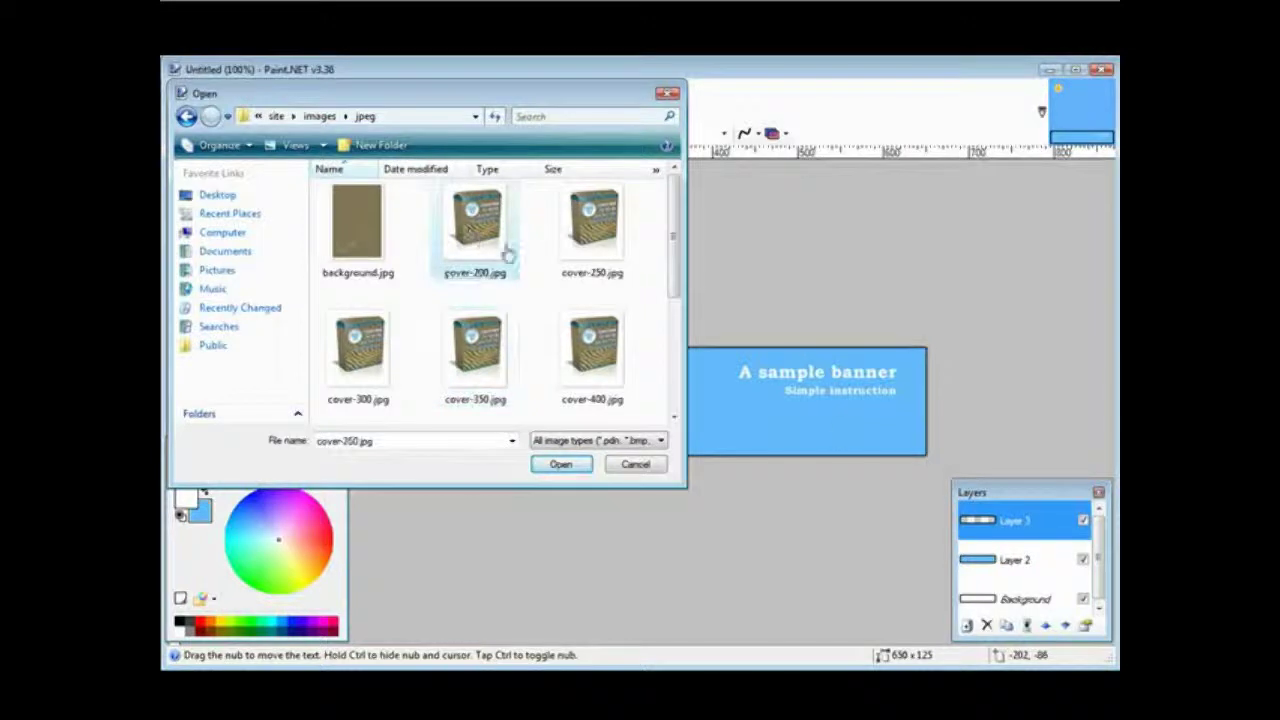
double_click(507, 255)
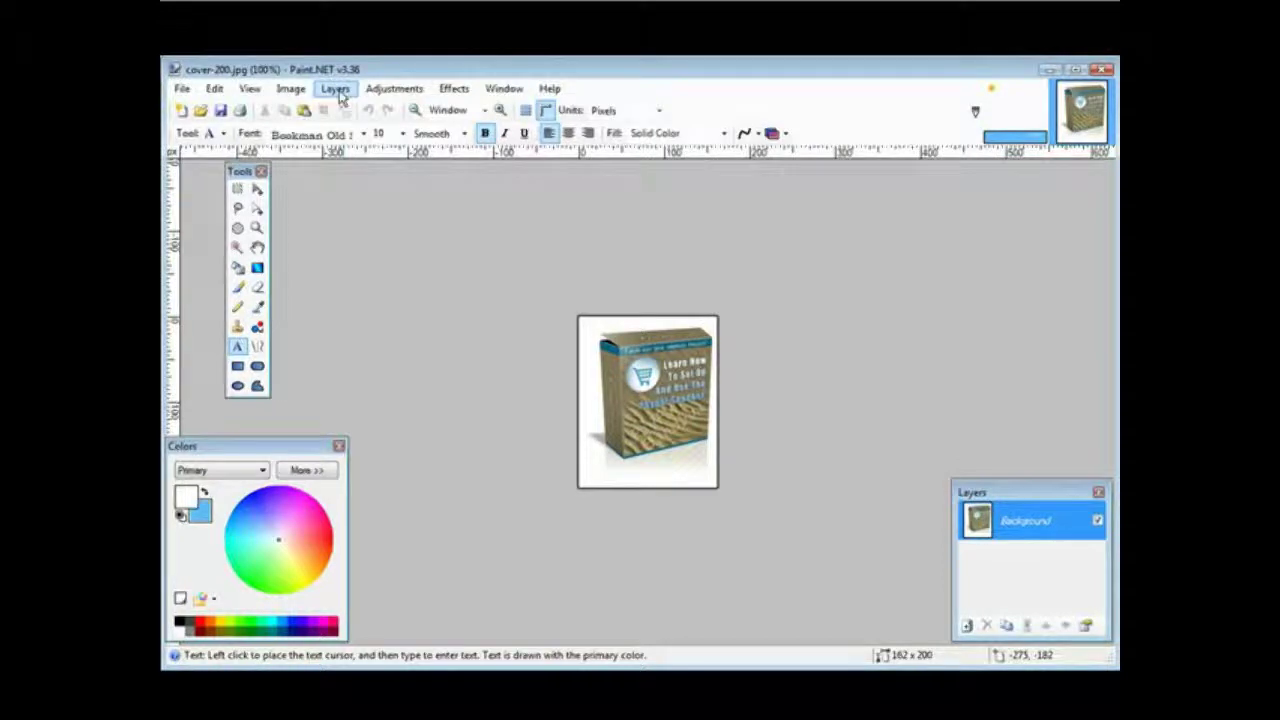
Resize the product cover image to a height of 125 pixels with its aspect ratio maintained
left_click(291, 92)
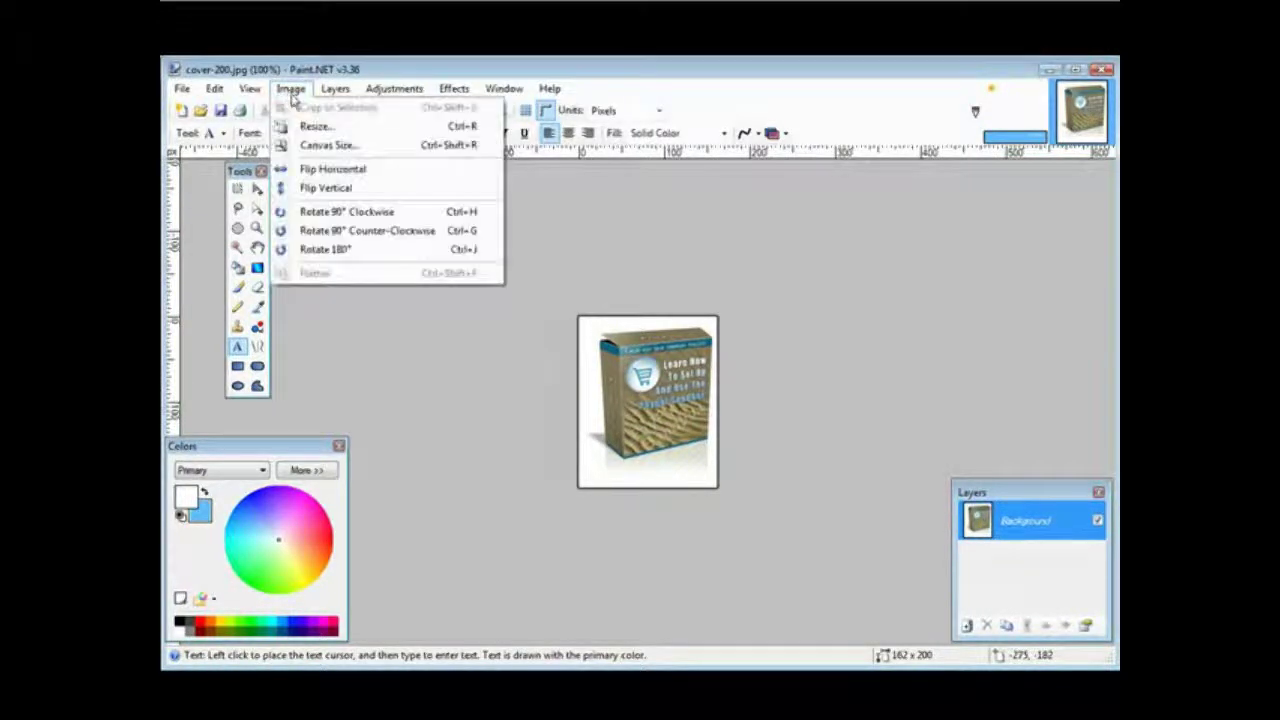
left_click(312, 126)
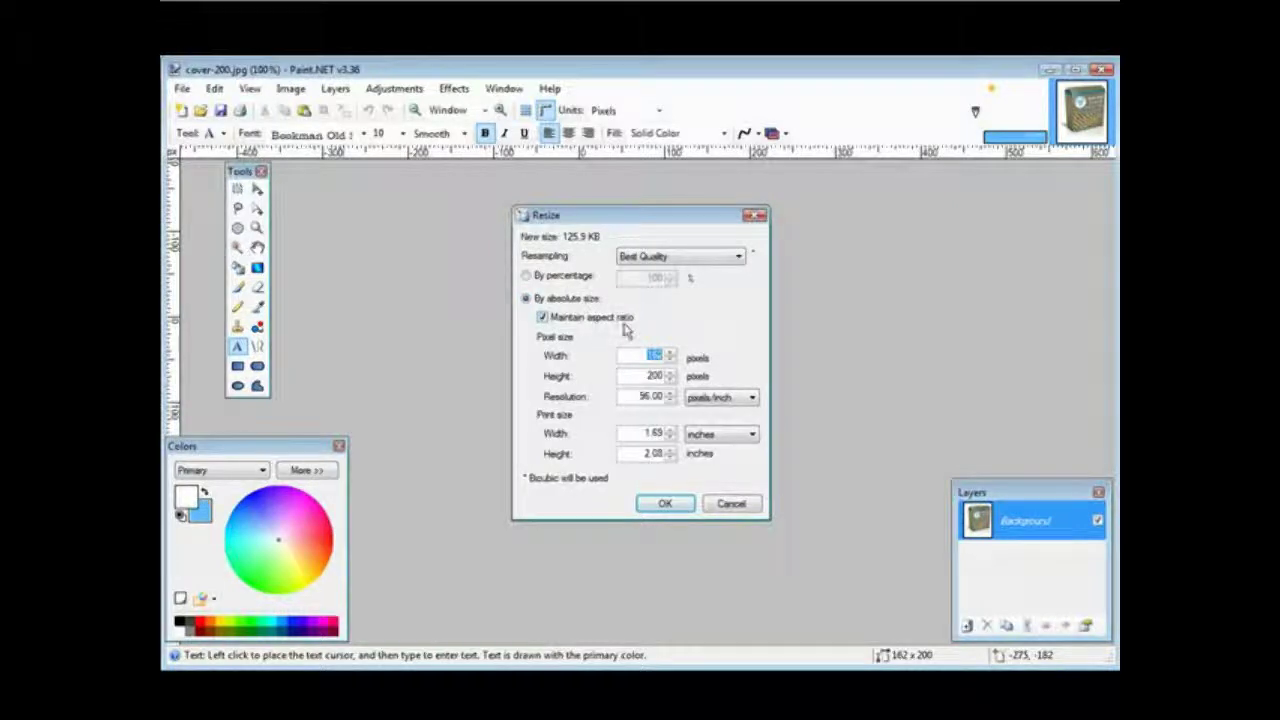
double_click(645, 375)
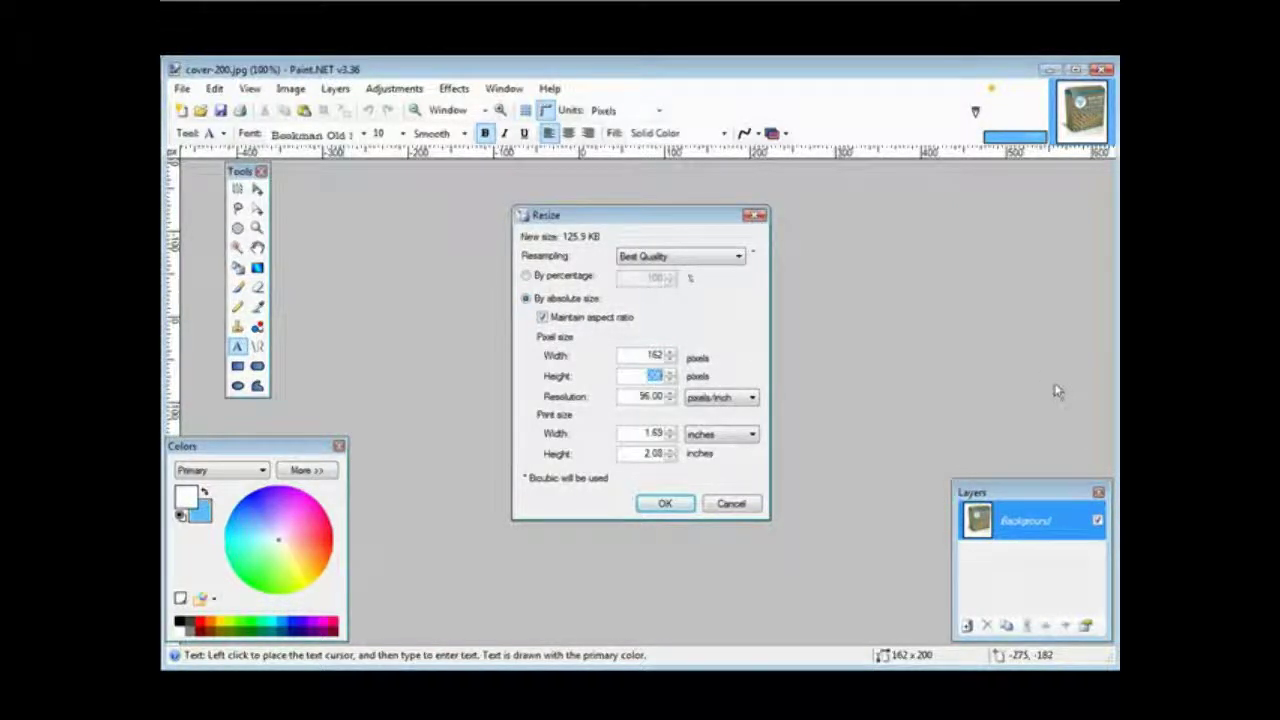
type("125")
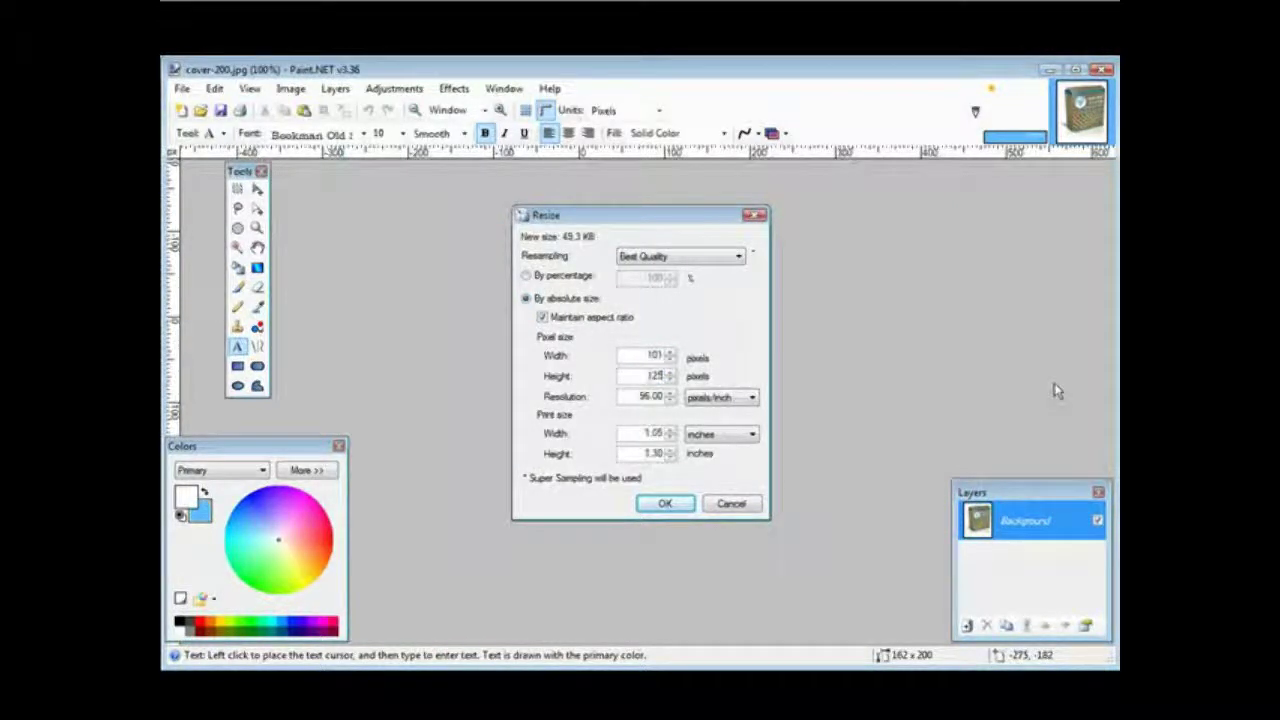
left_click(665, 503)
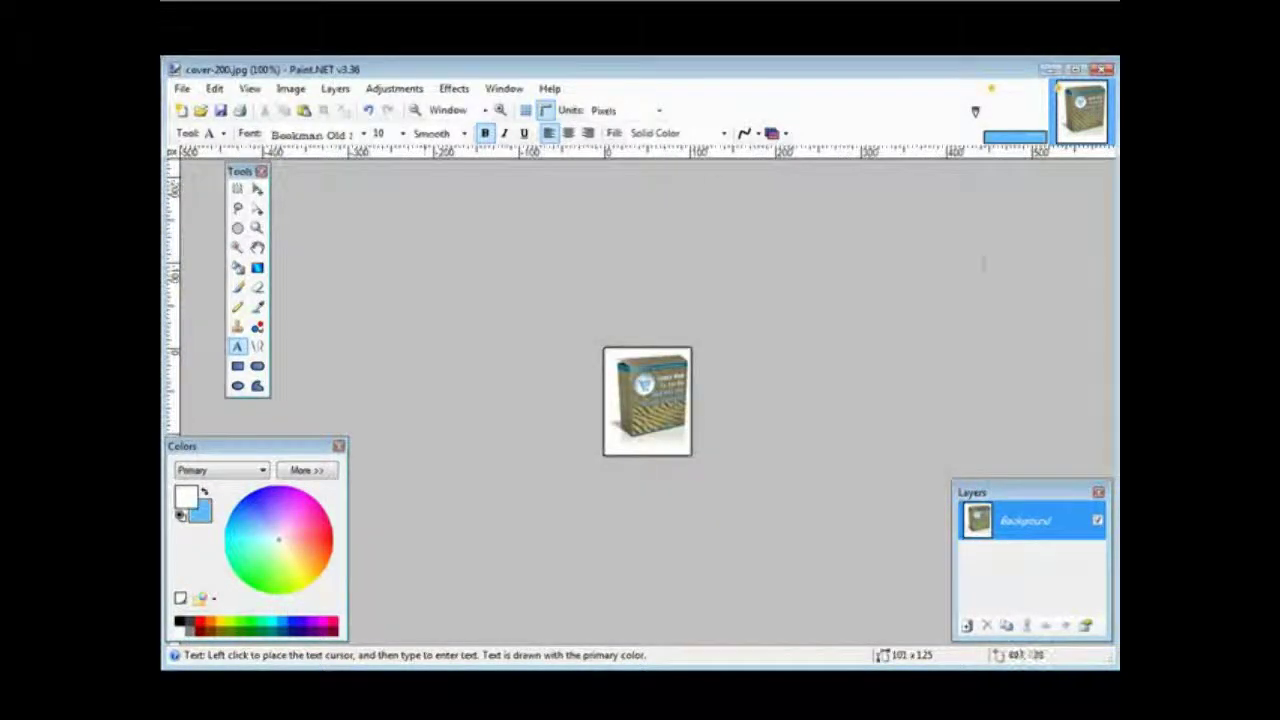
Save the resized cover as a separate JPEG named cover-20011 in the images/jpeg folder at quality 95
left_click(183, 91)
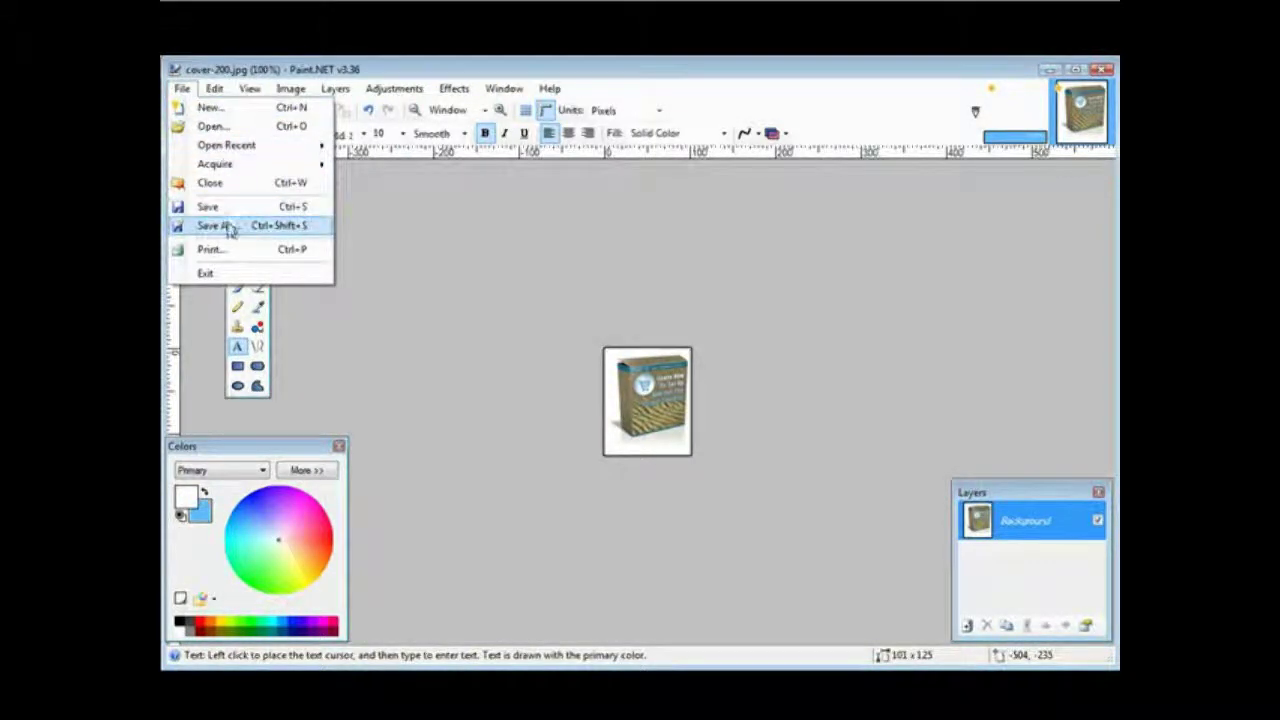
left_click(229, 227)
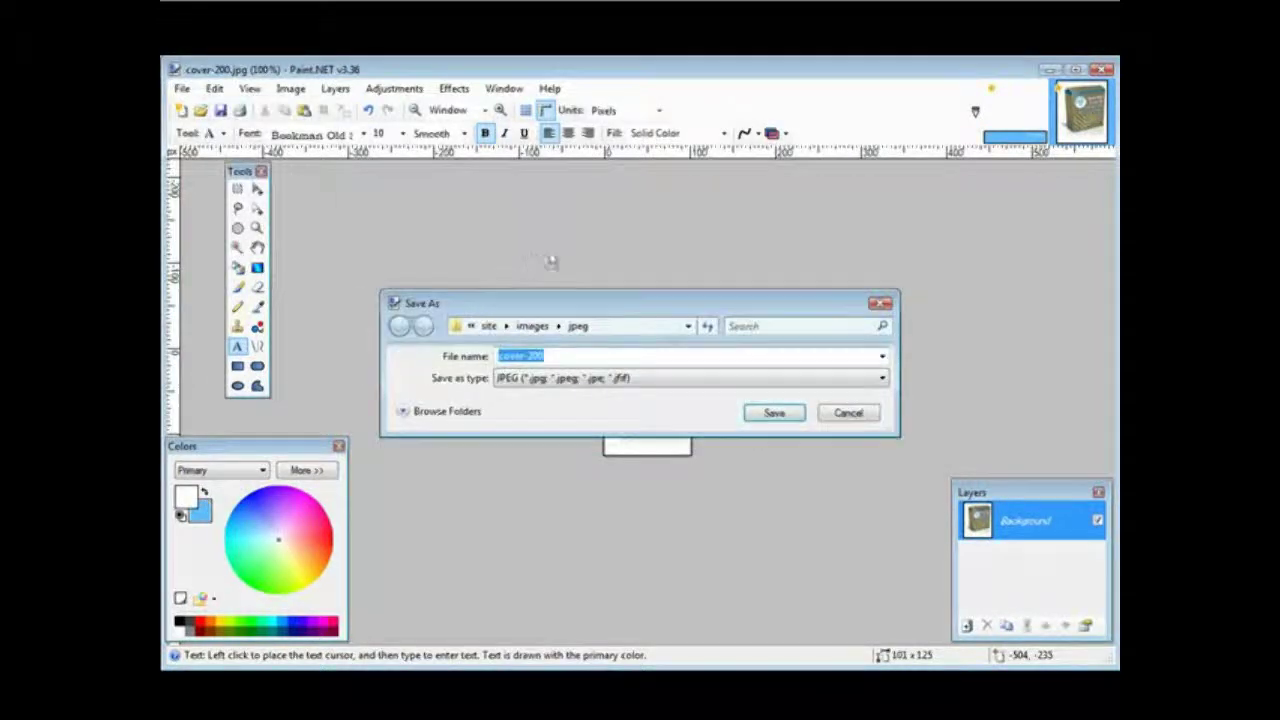
left_click(568, 357)
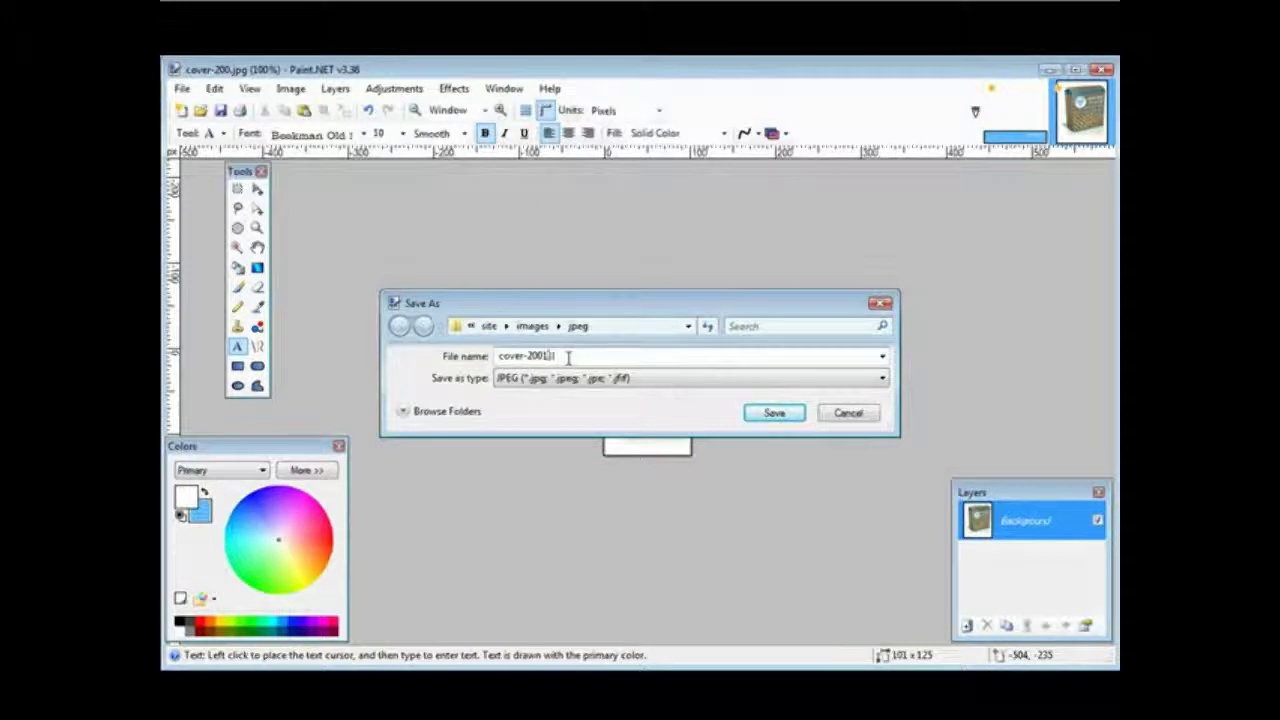
type("11")
left_click(772, 414)
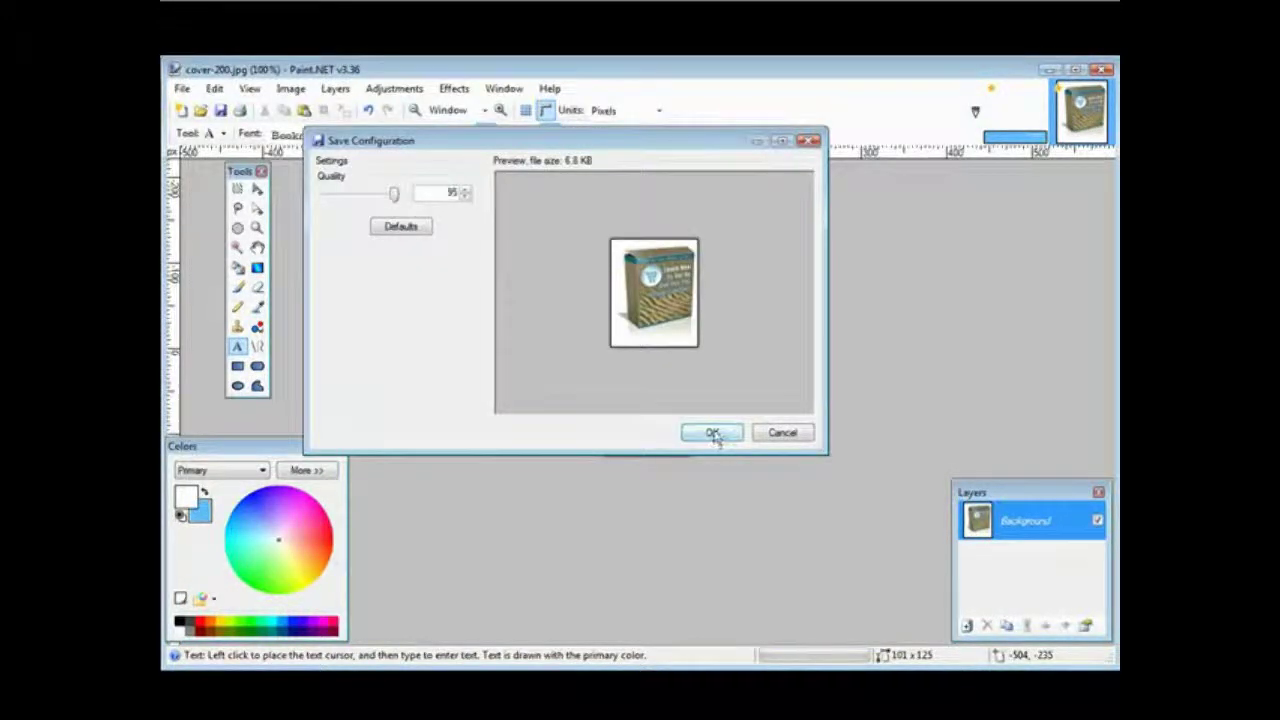
left_click(712, 433)
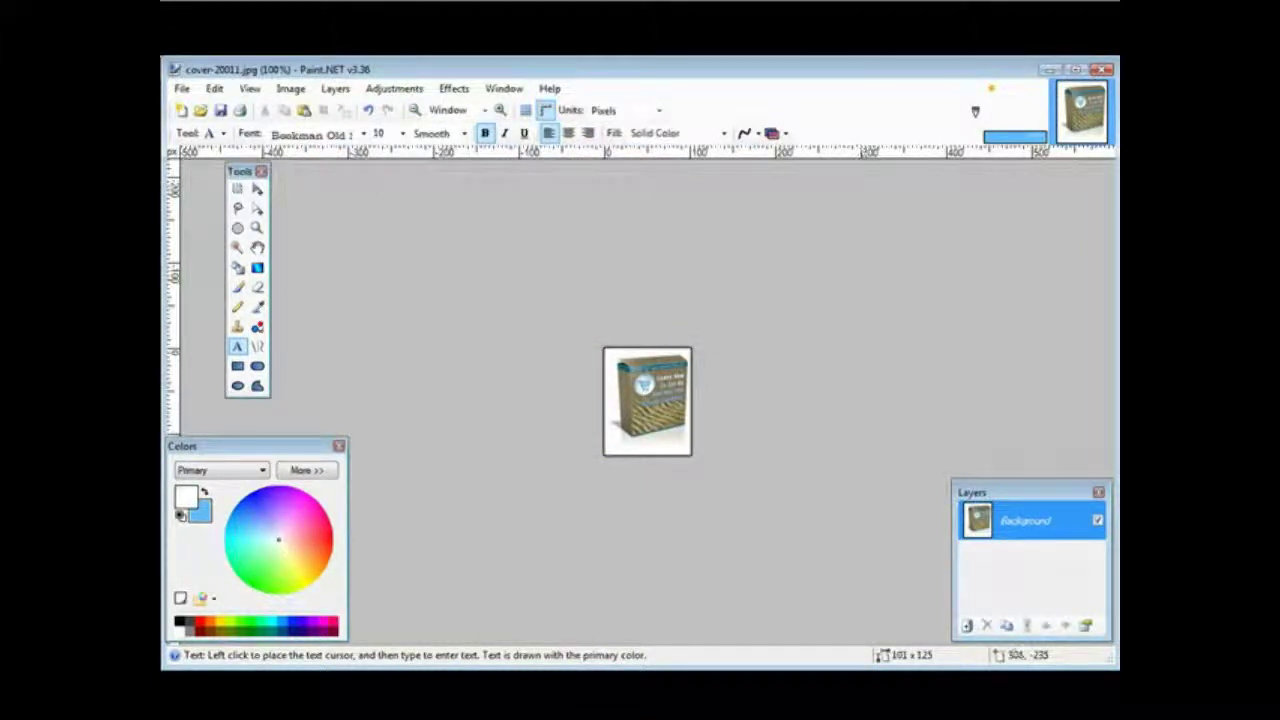
Return to the untitled banner image and import cover-20011.jpg from the images/jpeg folder as a new layer
left_click(1015, 118)
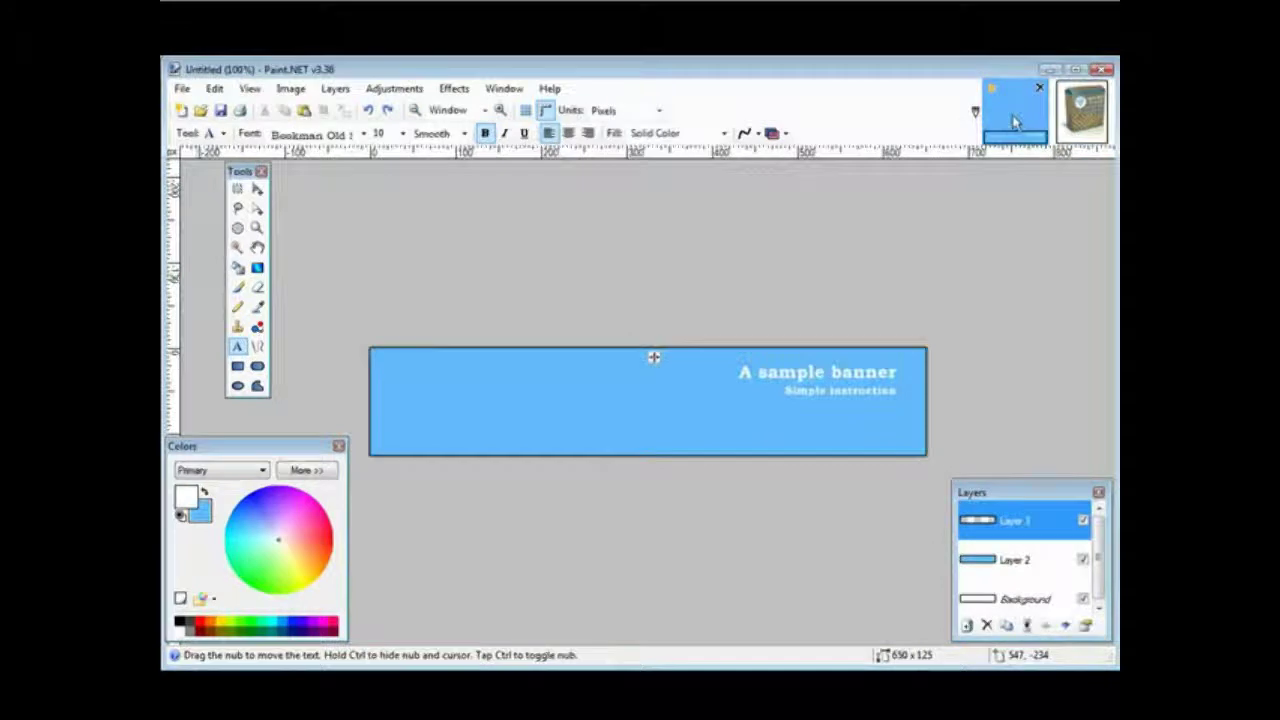
left_click(333, 90)
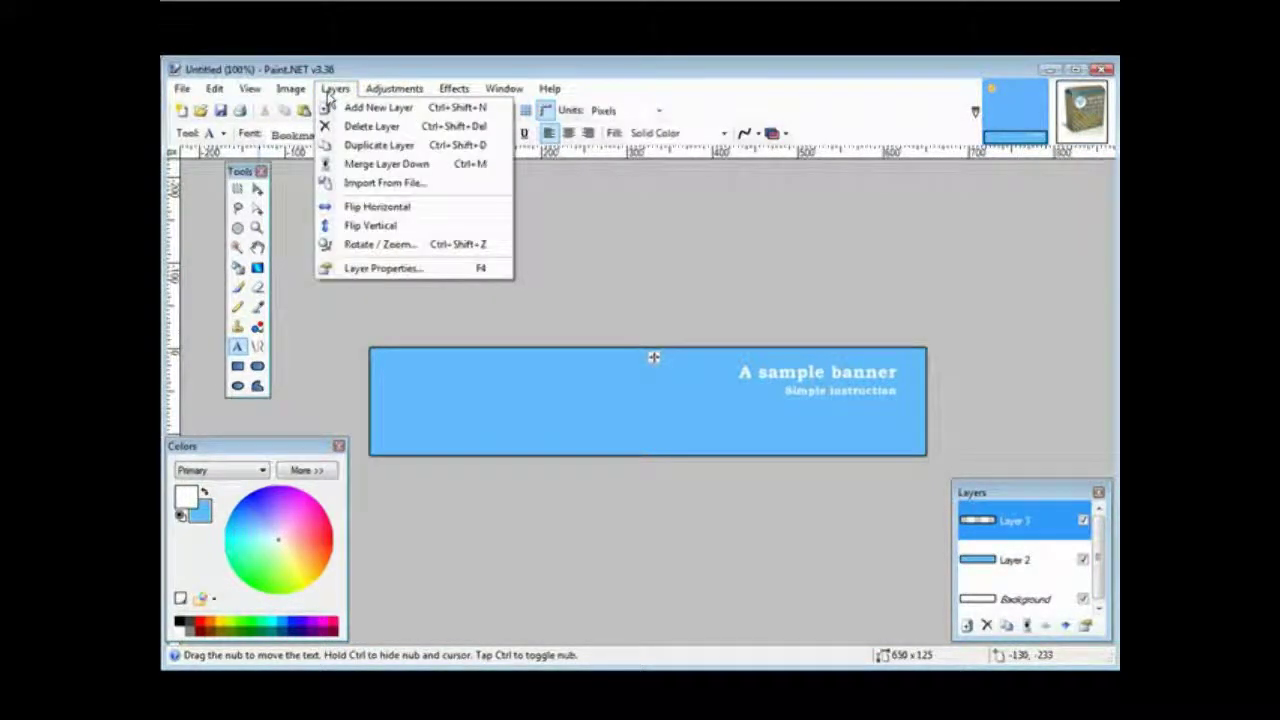
left_click(388, 184)
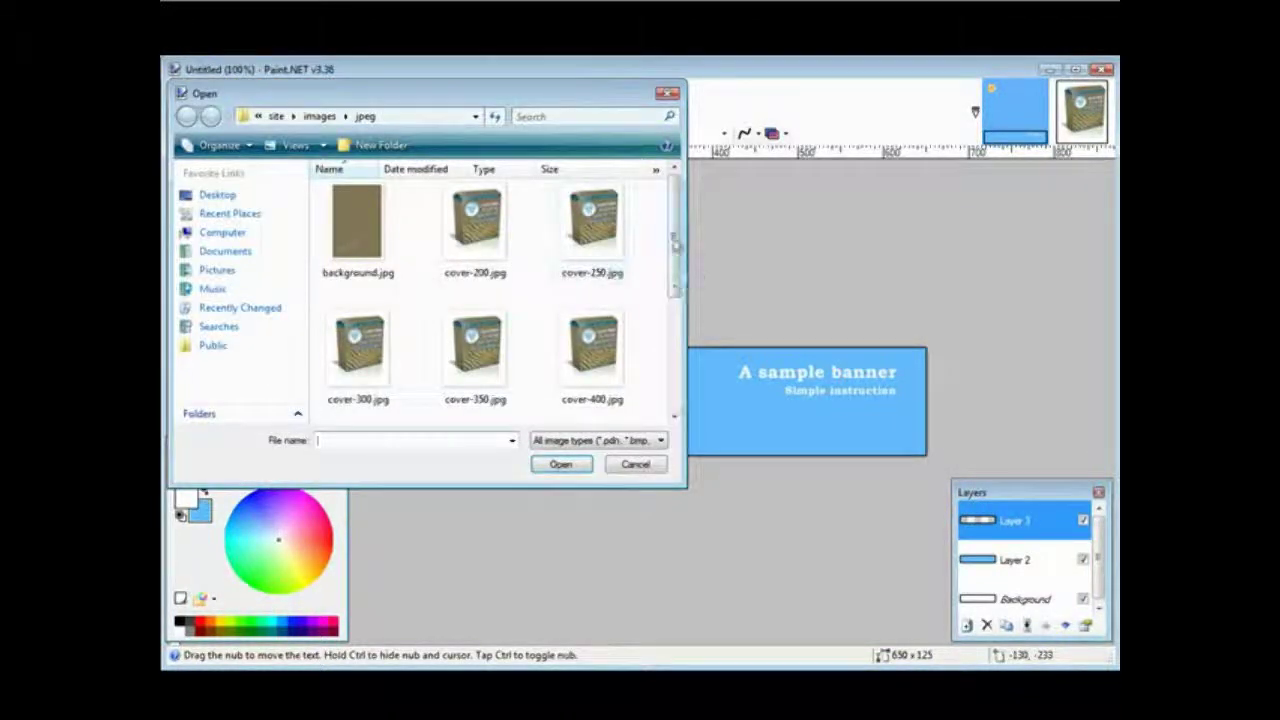
left_click_drag(675, 224, 678, 330)
double_click(358, 245)
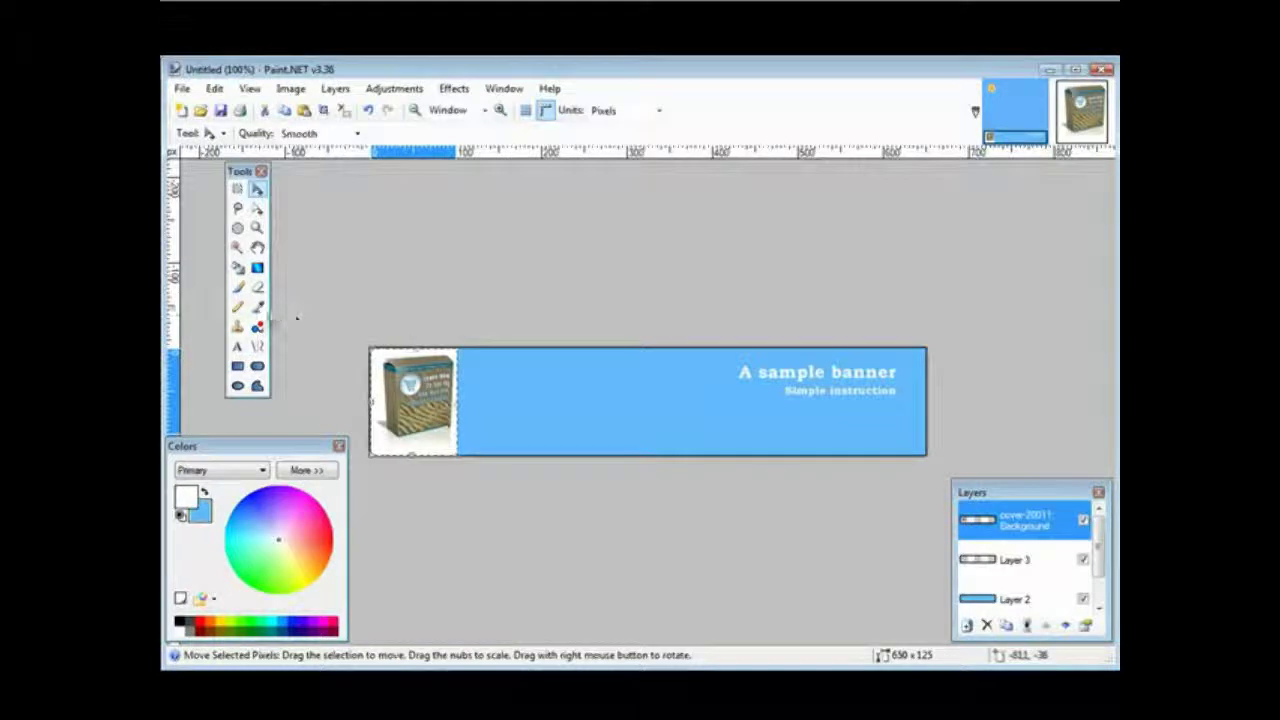
Sample the banner's blue background from Layer 2 as the primary color with the Color Picker
left_click(258, 309)
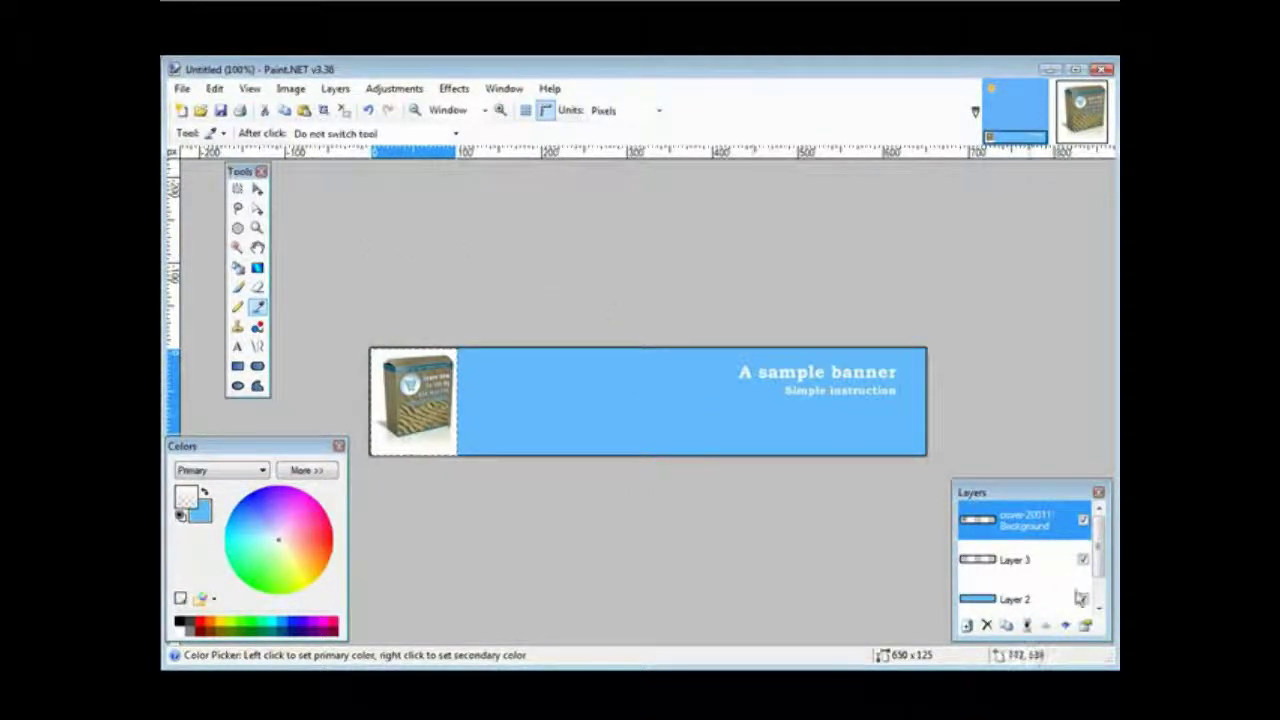
left_click(1013, 598)
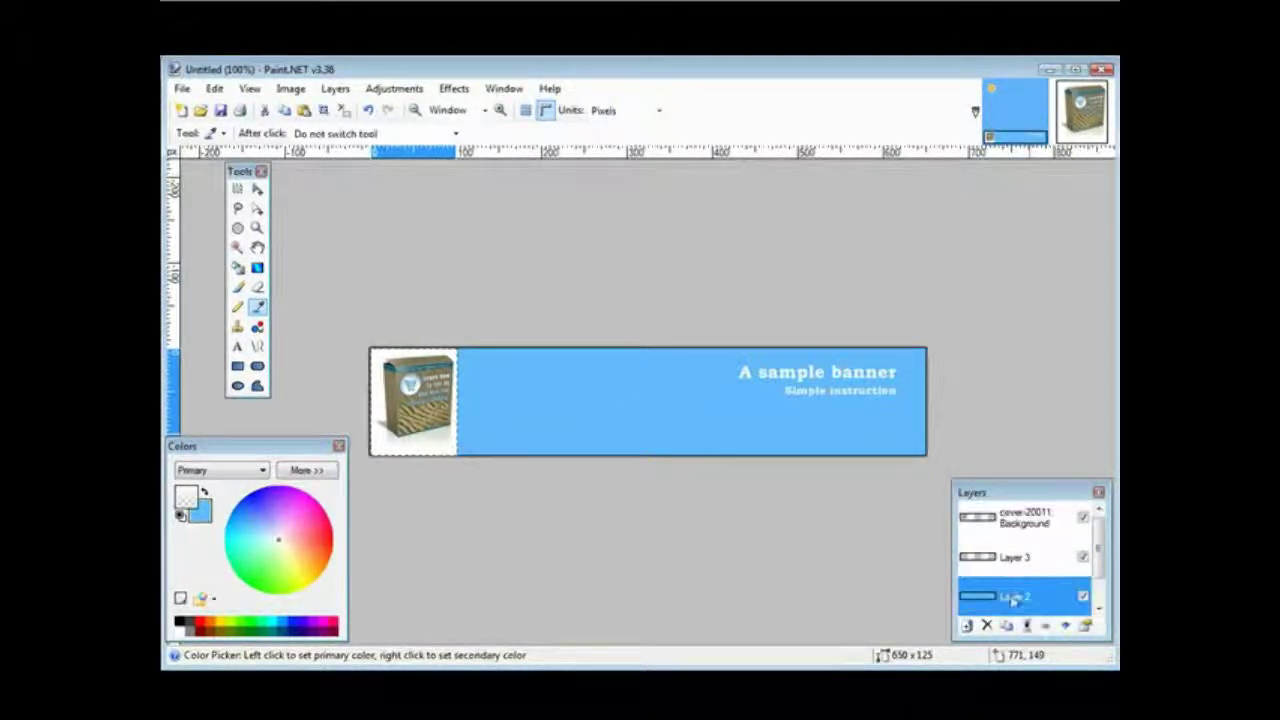
left_click(692, 398)
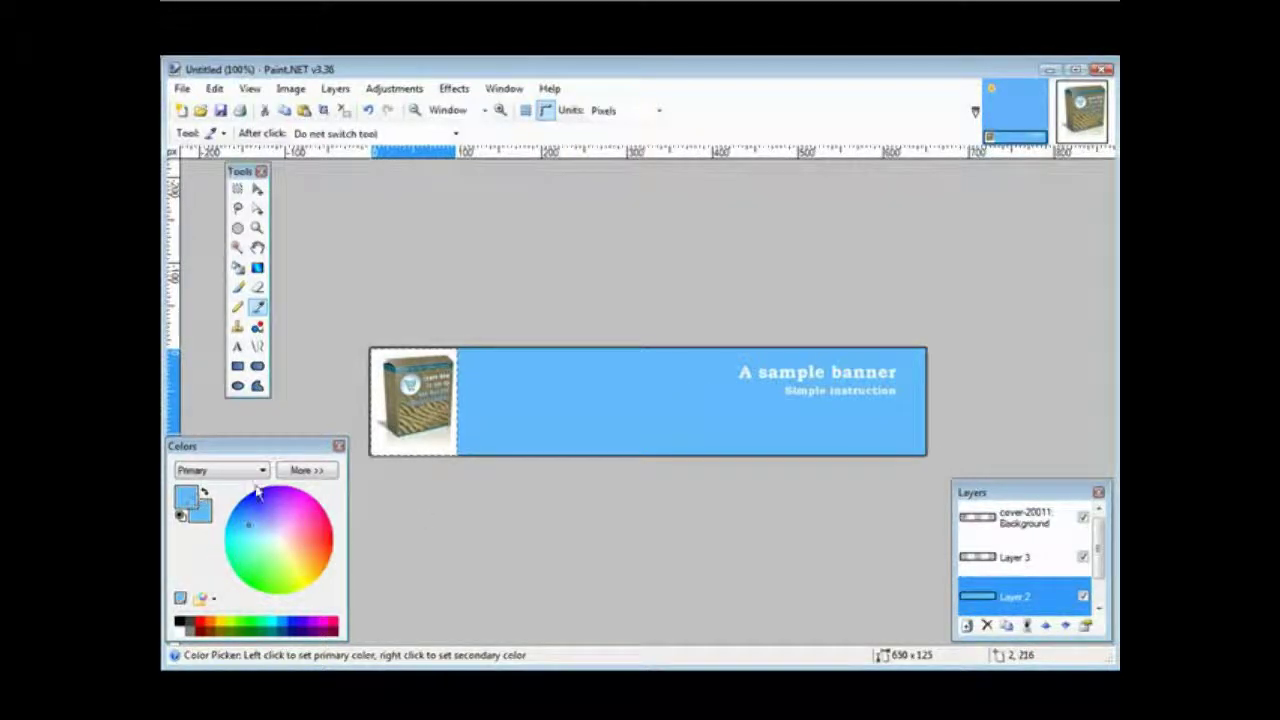
On the cover layer, select the white area around the product box with the Magic Wand and fill it with the sampled blue
left_click(1049, 521)
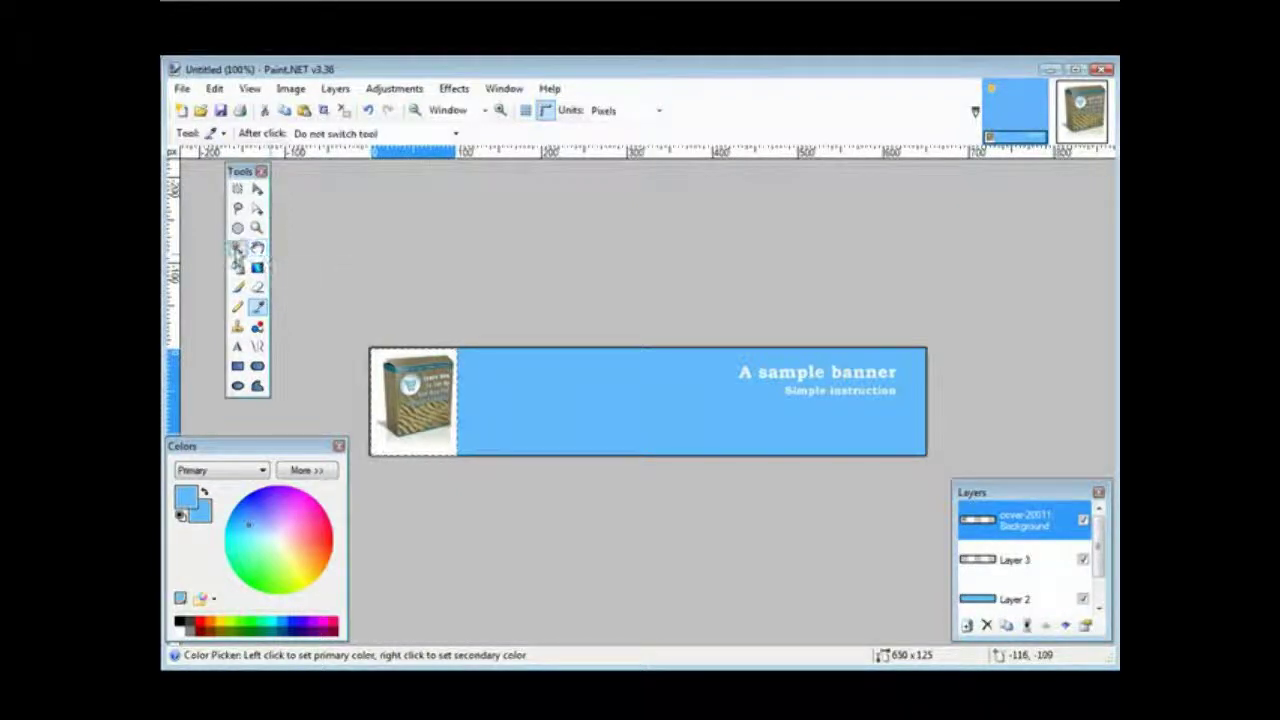
left_click(238, 250)
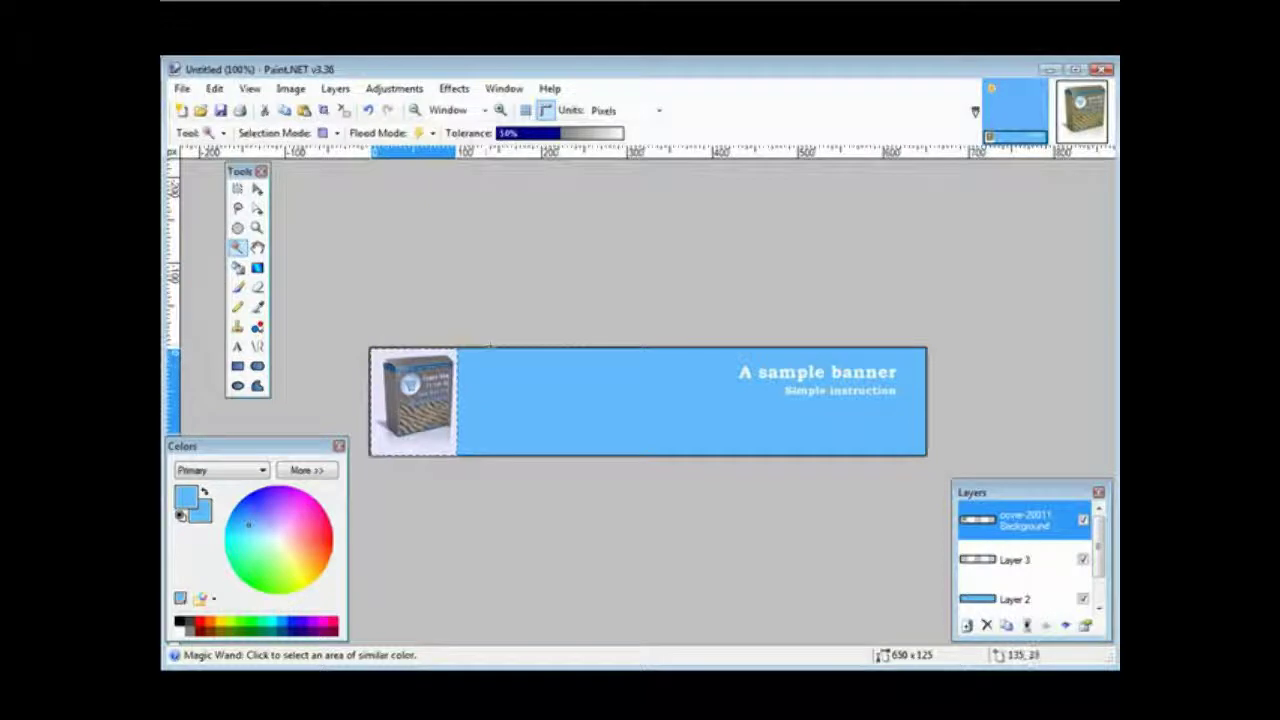
left_click(379, 355)
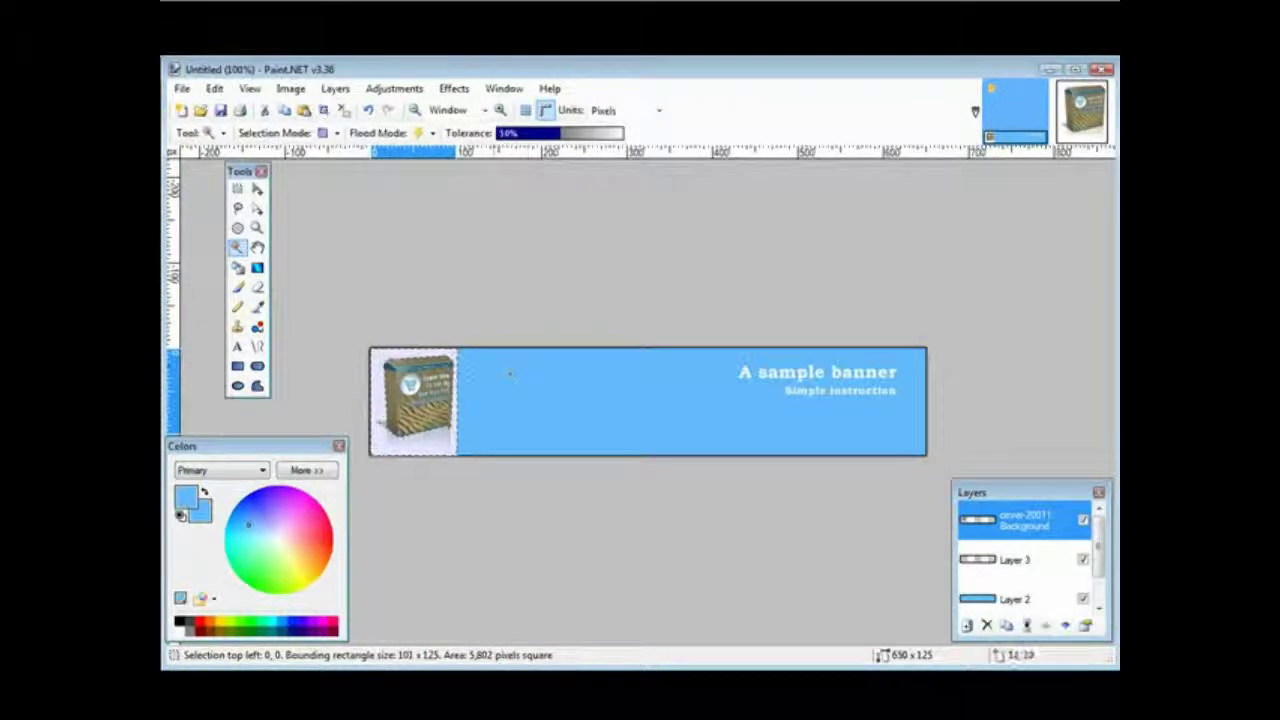
left_click(237, 267)
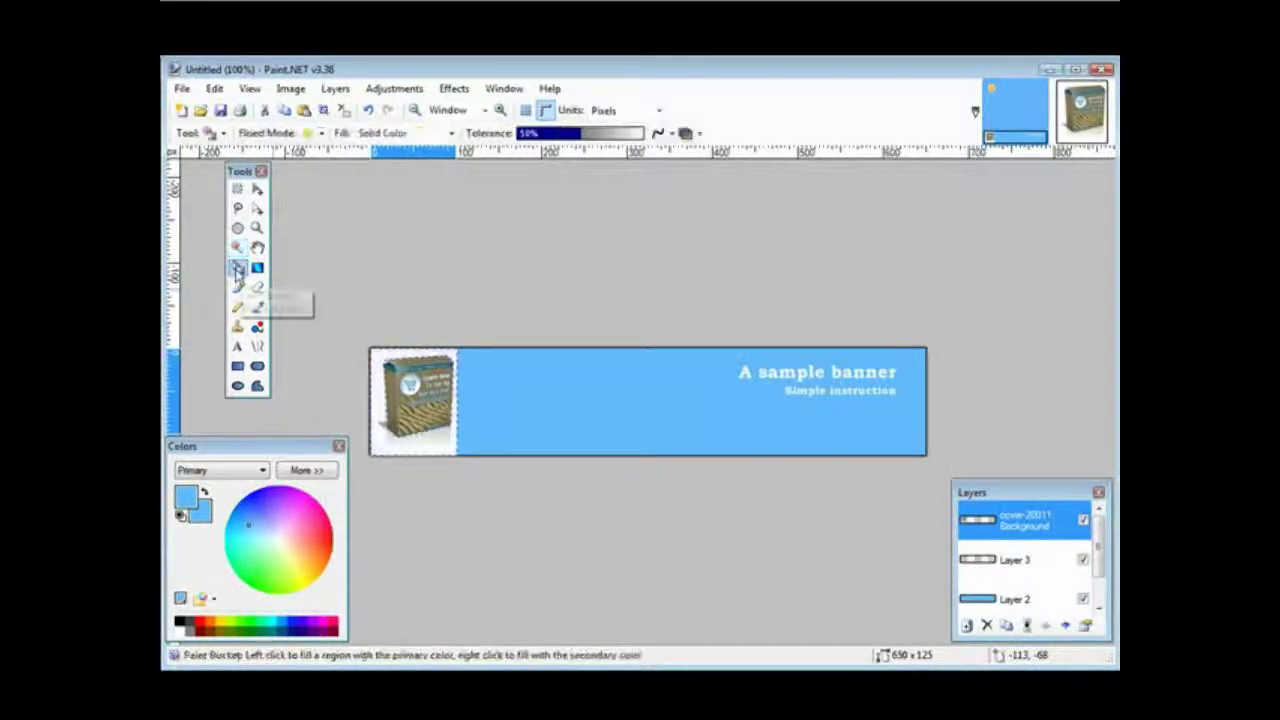
left_click(375, 352)
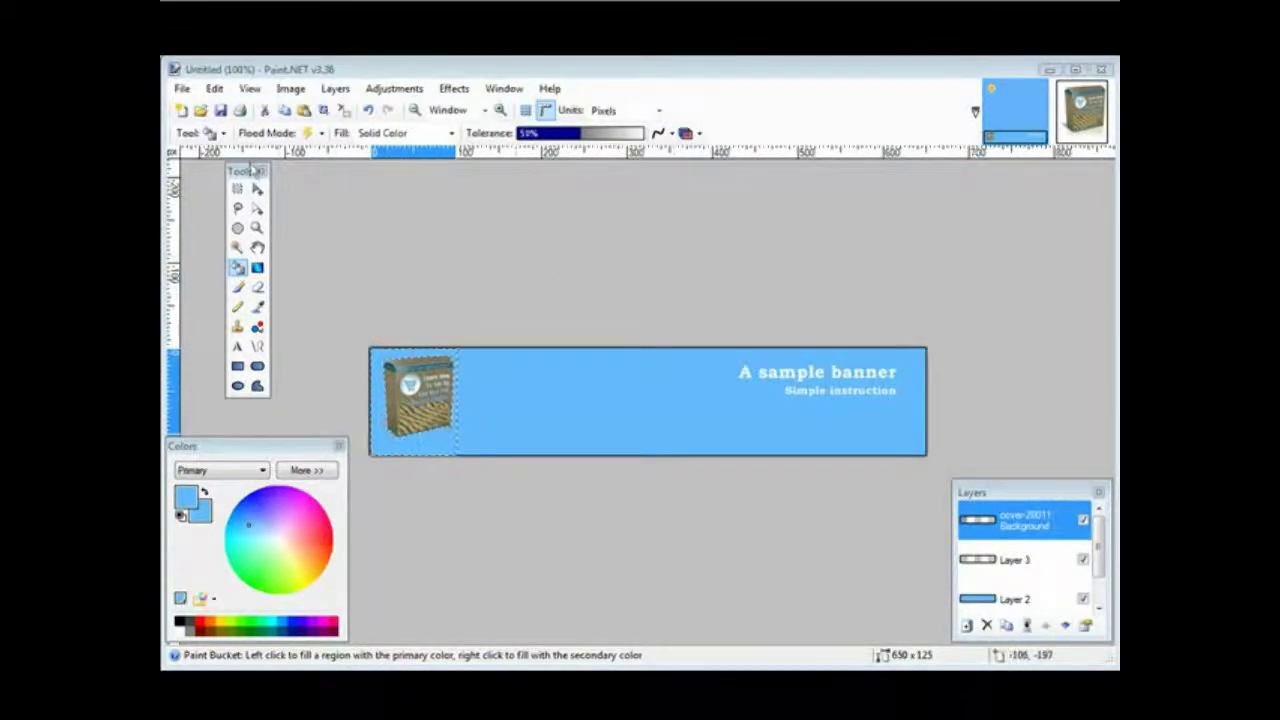
Save the banner as a JPEG named banner in the images/jpeg folder at quality 95, flattening its layers
left_click(181, 91)
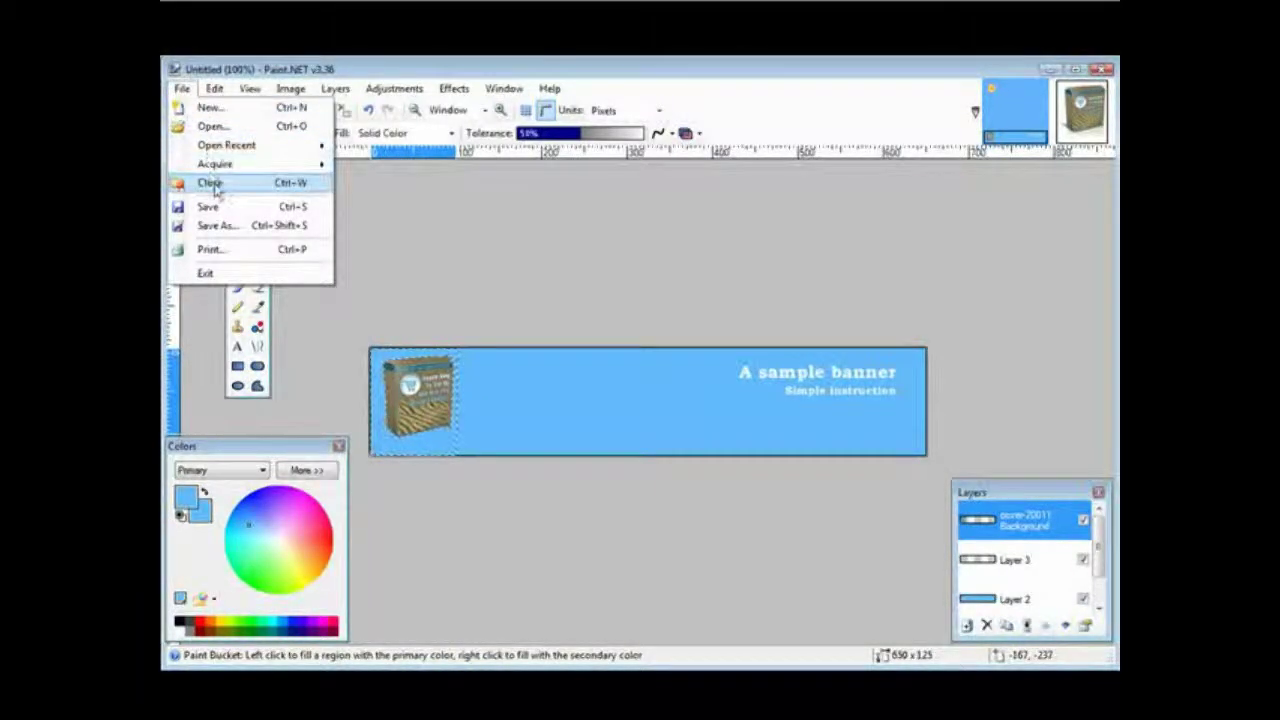
left_click(232, 227)
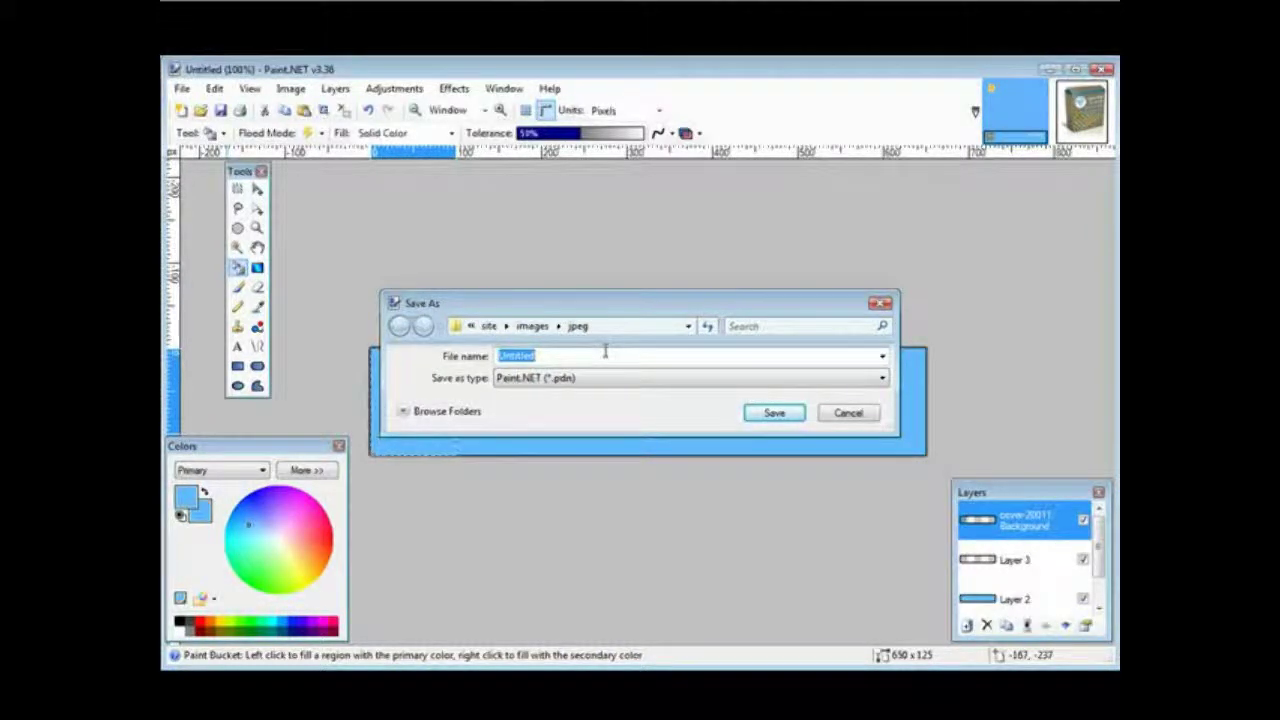
type("banner")
left_click(605, 382)
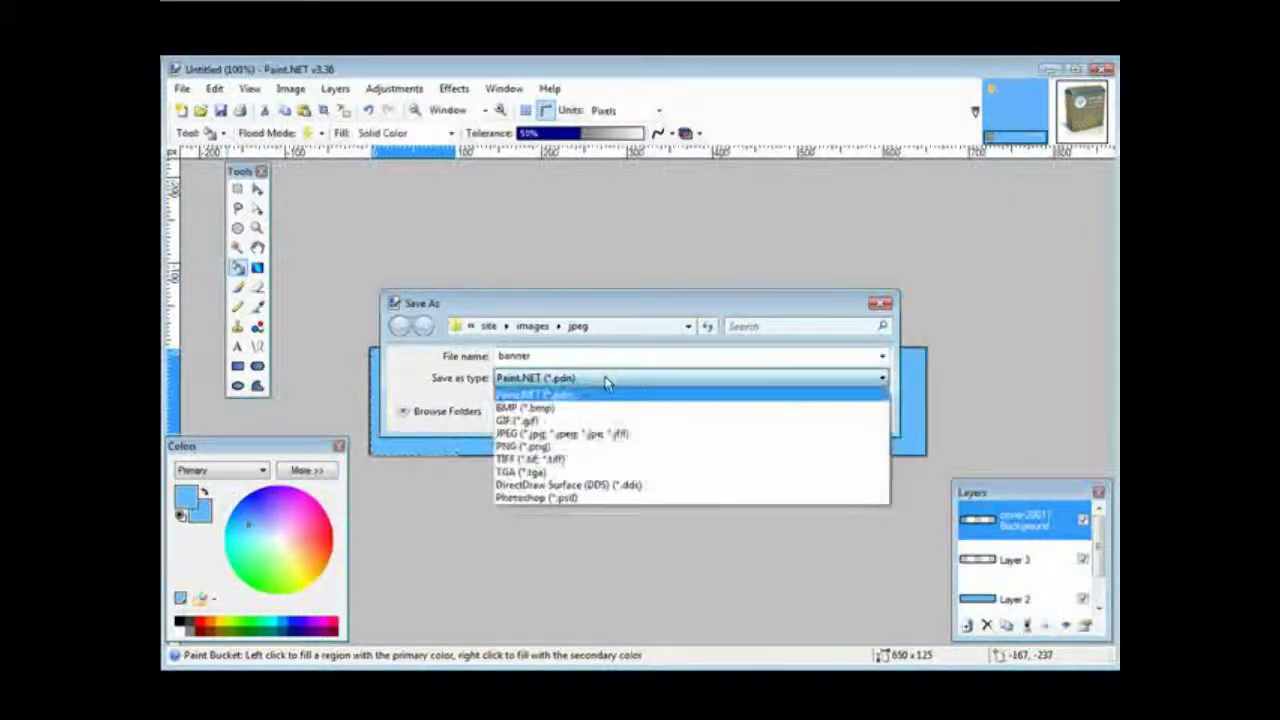
left_click(615, 434)
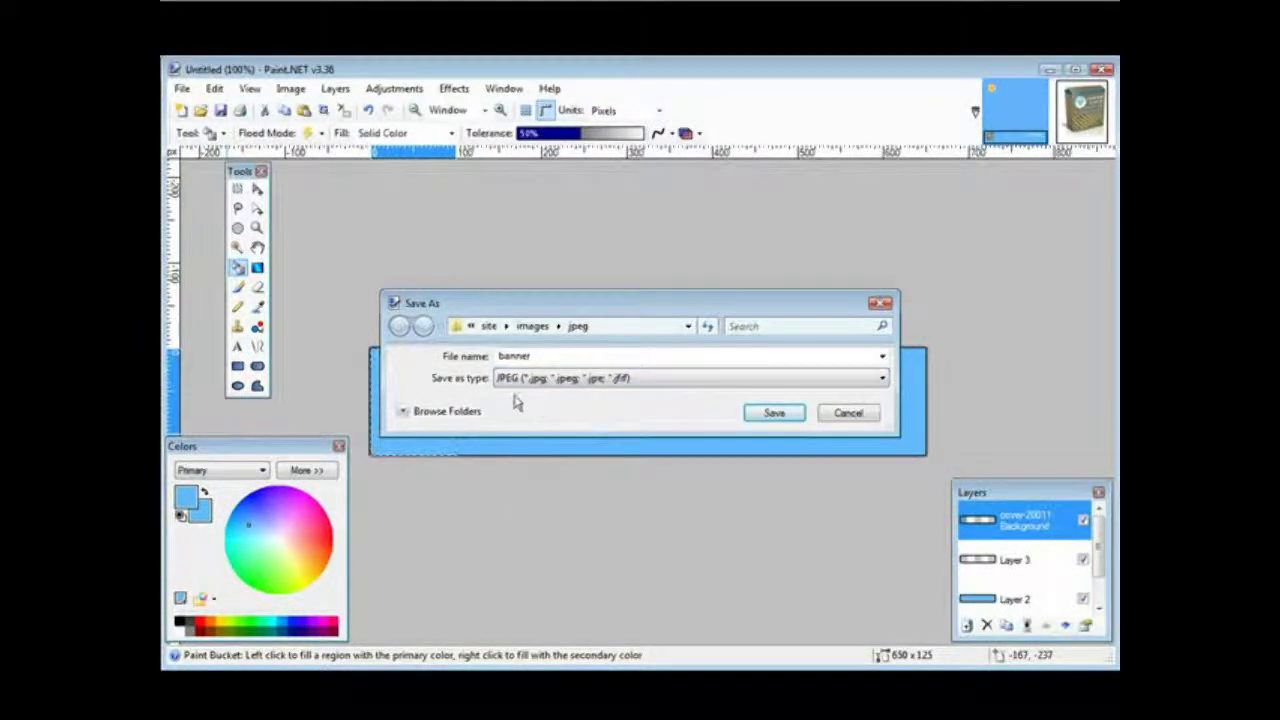
left_click(776, 415)
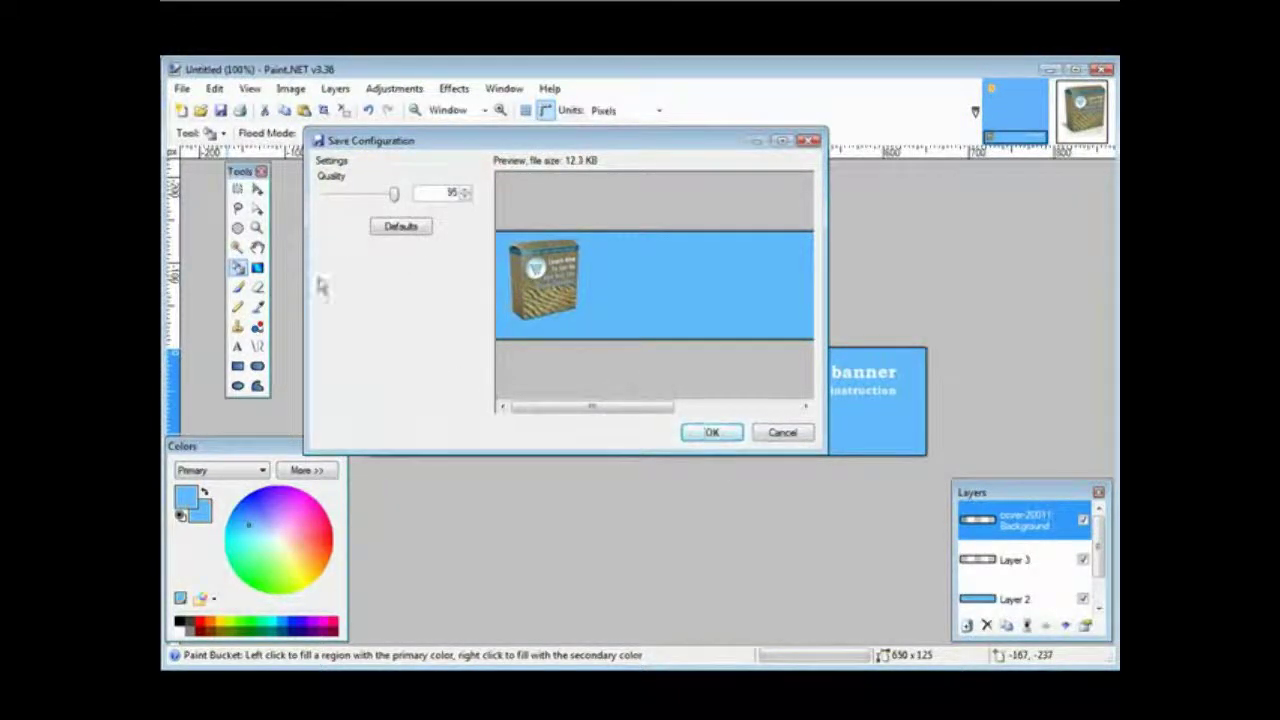
left_click(712, 434)
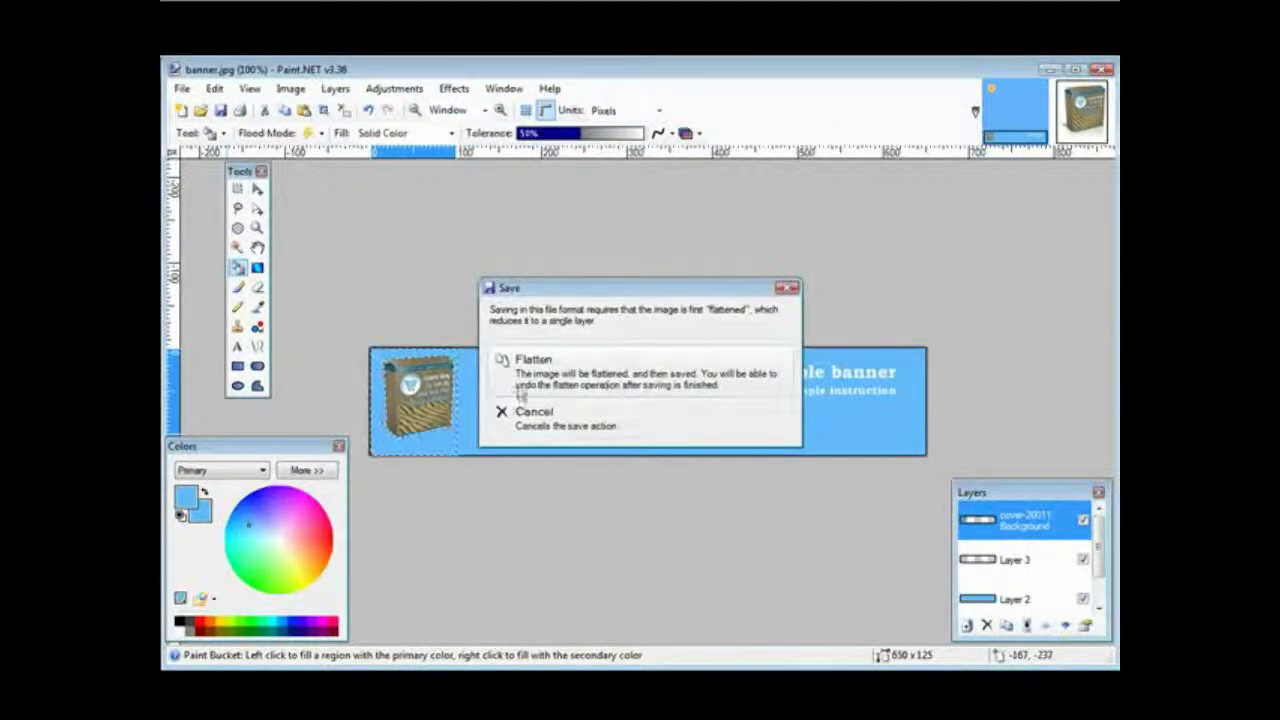
left_click(572, 375)
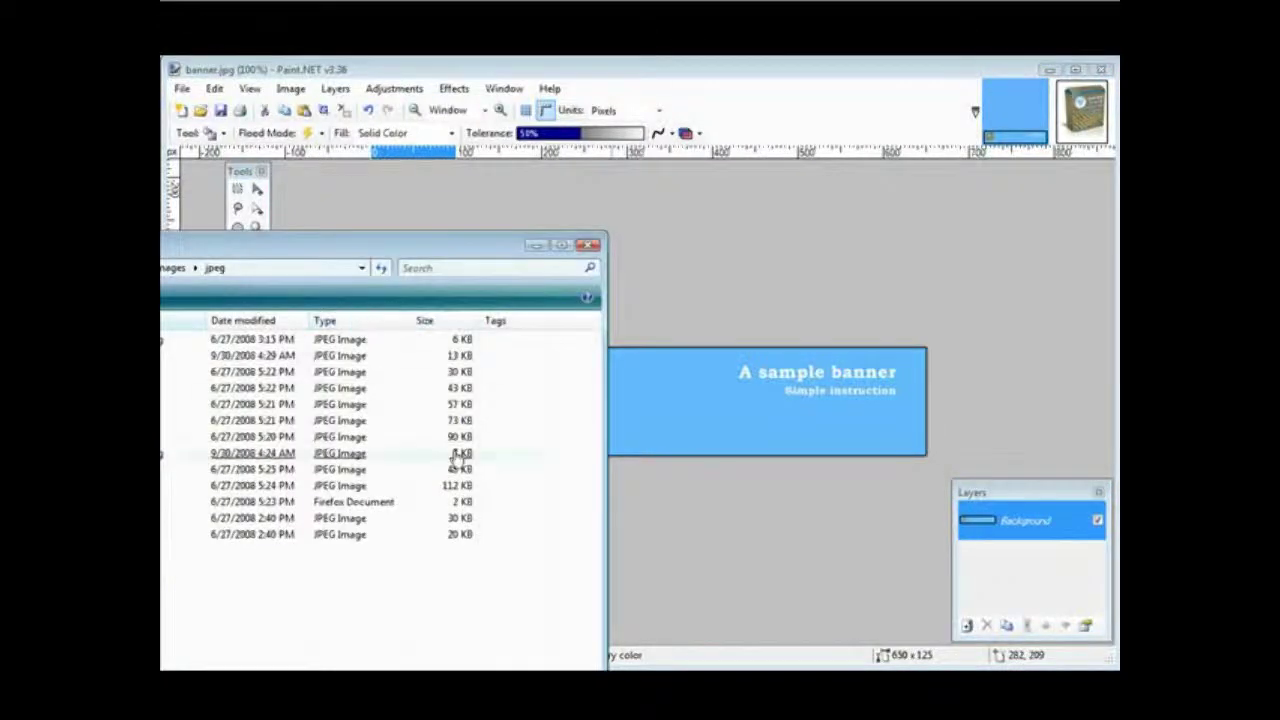
Preview the saved banner.jpg from the jpeg folder in Windows Photo Gallery and close the preview
double_click(506, 538)
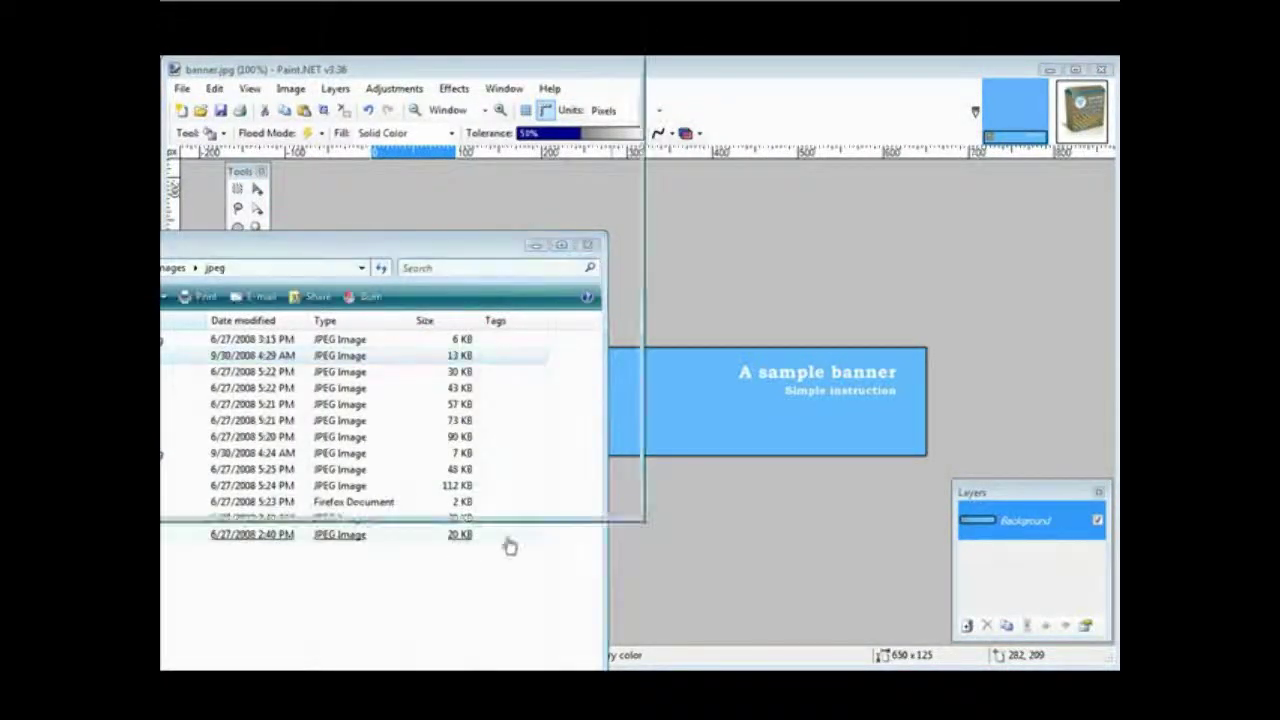
mouse_move(165, 57)
left_mouse_down()
mouse_move(486, 94)
mouse_move(596, 75)
left_mouse_up()
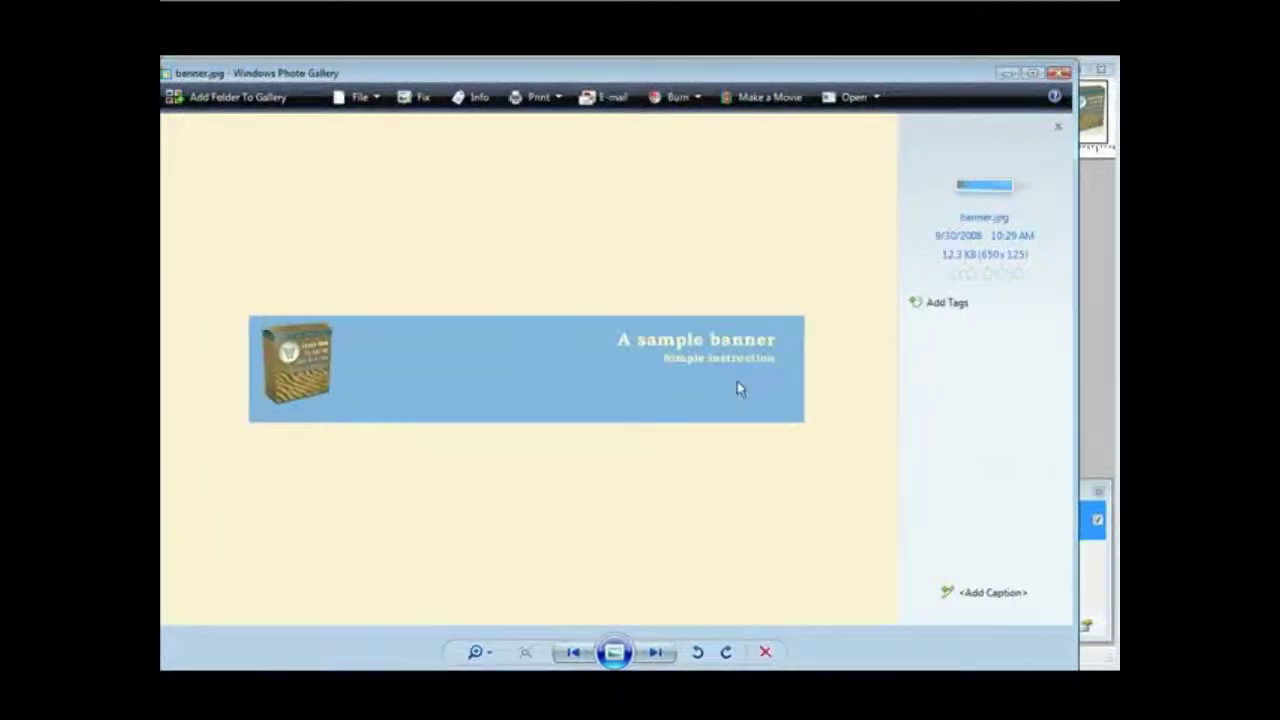
left_click(1058, 75)
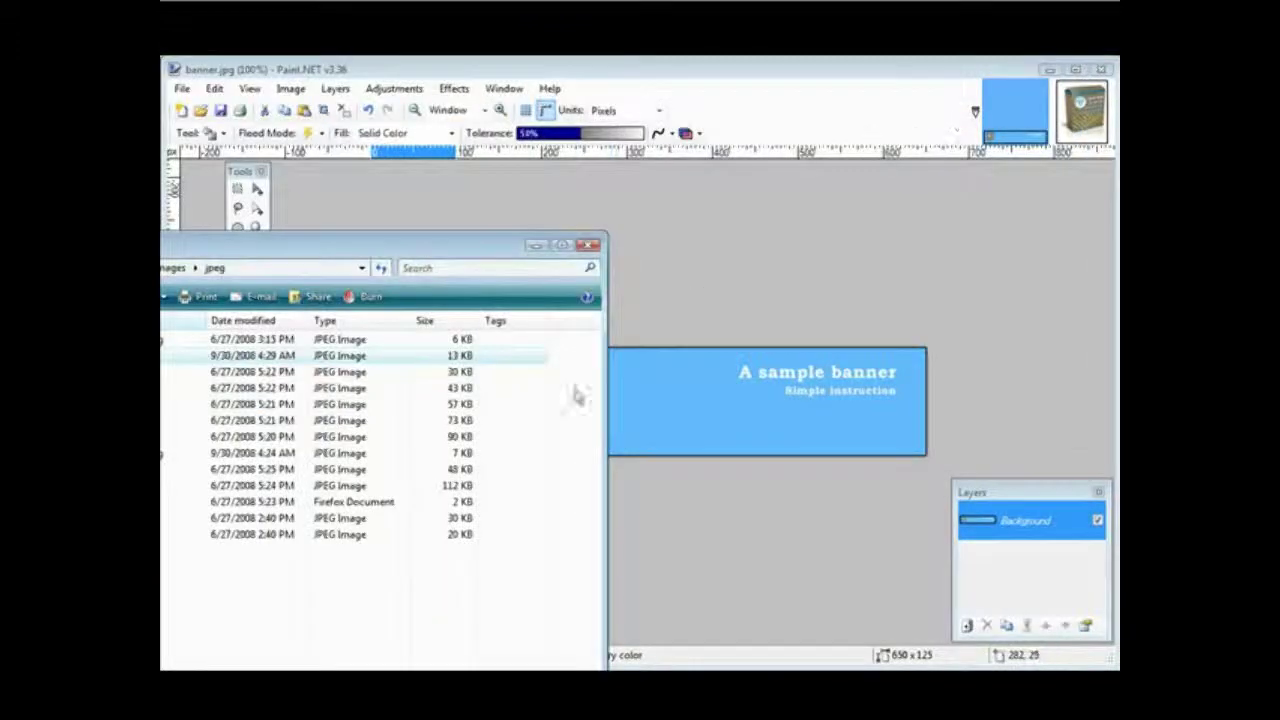
Open banner.jpg from the jpeg folder with another program through its Open With choices
right_click(200, 356)
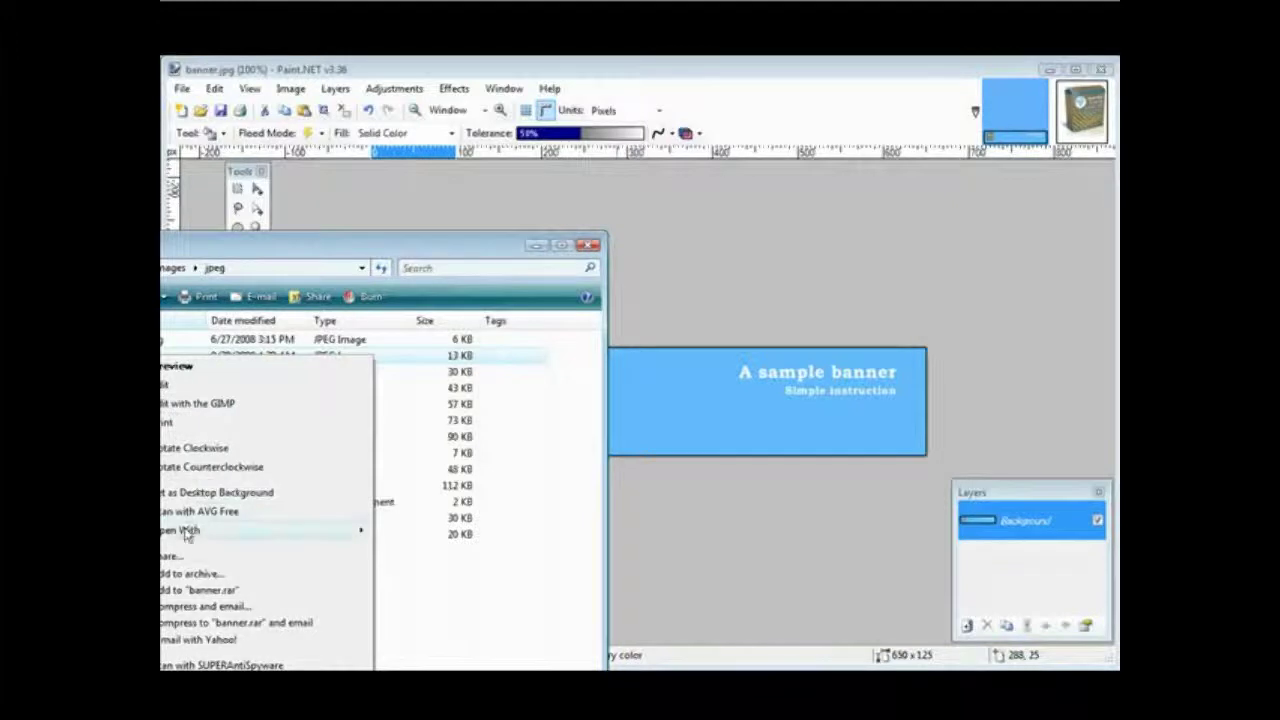
mouse_move(343, 540)
left_click(413, 530)
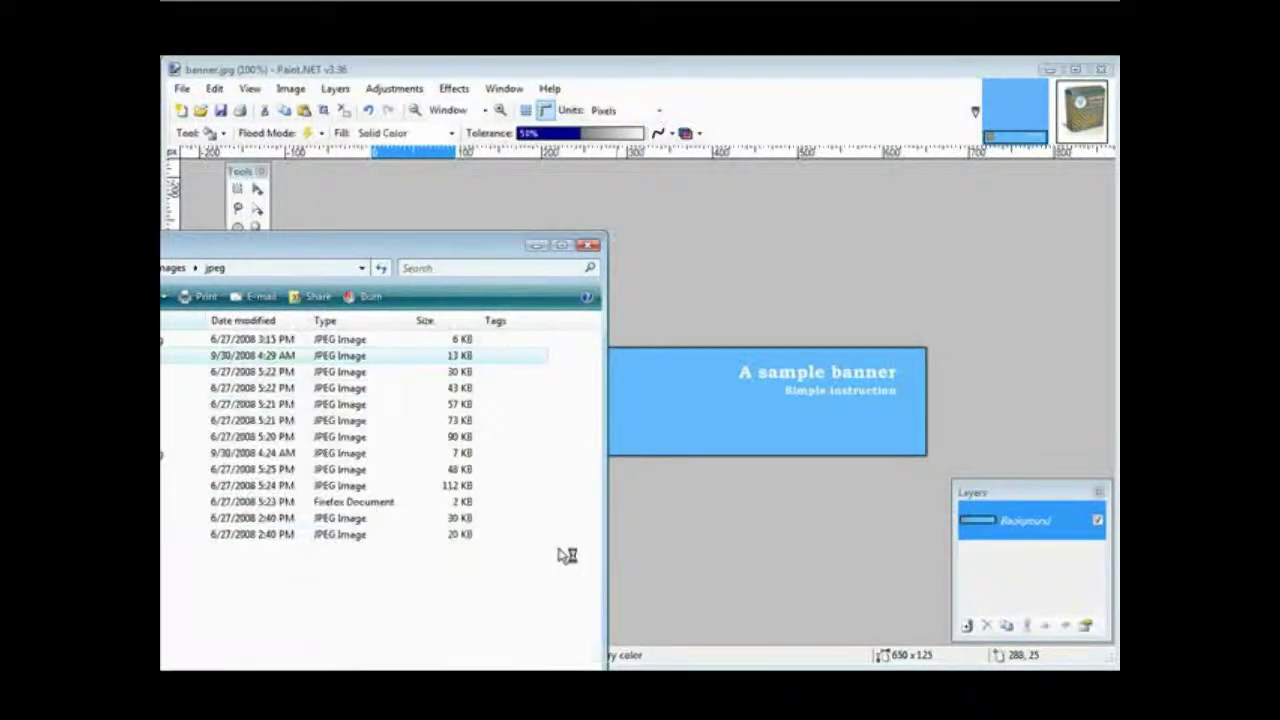